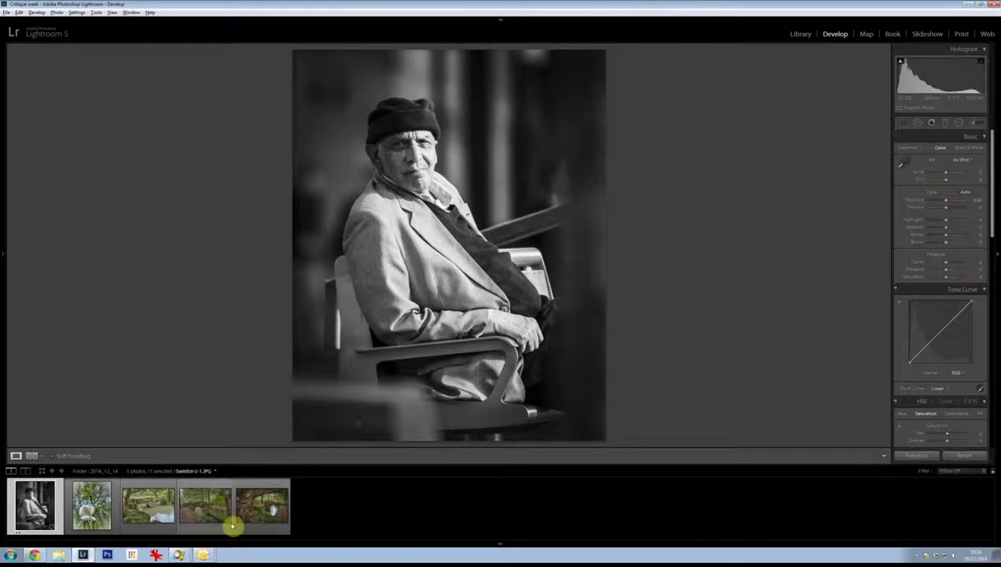
Hide the filmstrip and return to the seated man's portrait after glancing at the Swinton b-1 bridge photo.
{"action": "left_click", "coordinate": [501, 545]}
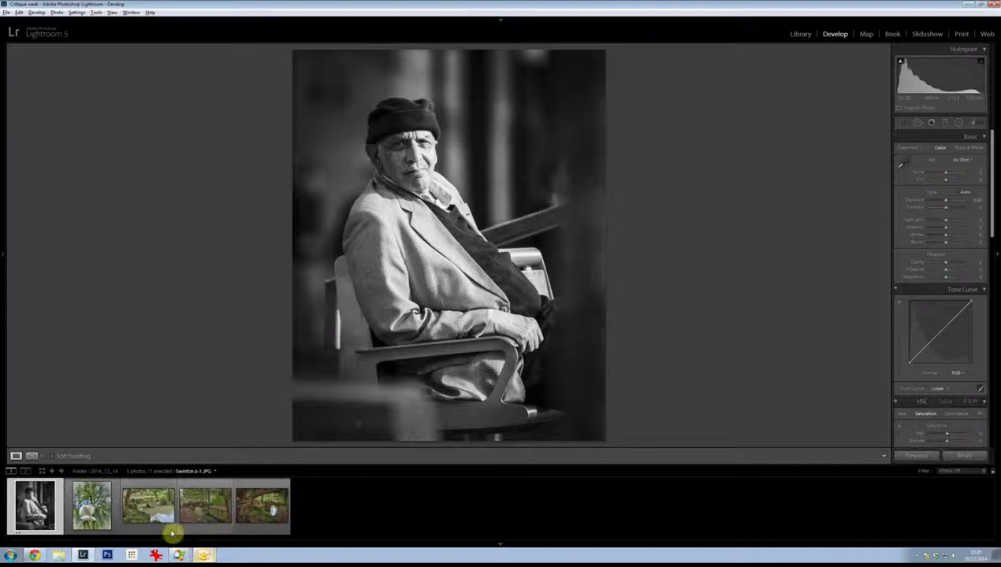
{"action": "left_click", "coordinate": [143, 519]}
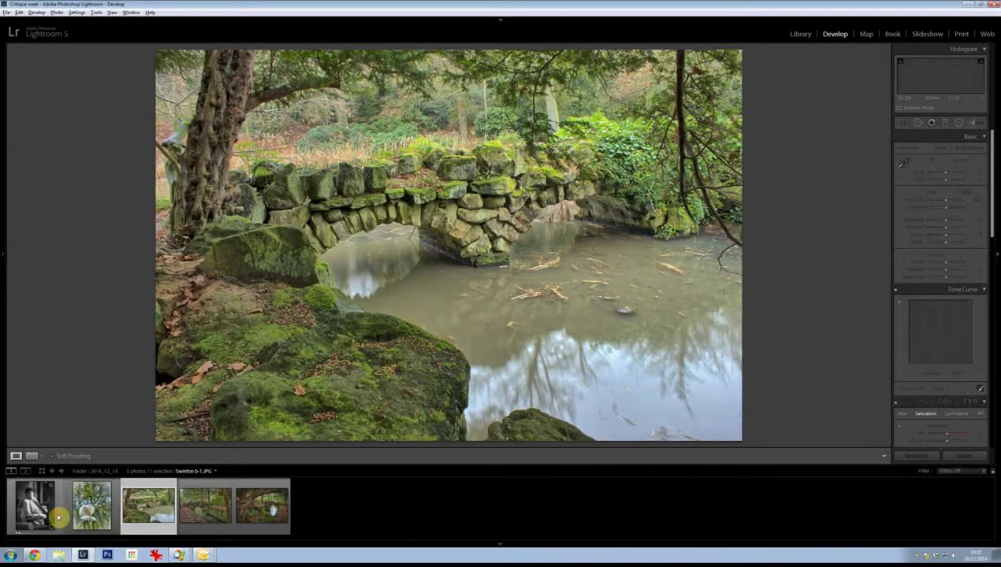
{"action": "left_click", "coordinate": [58, 516]}
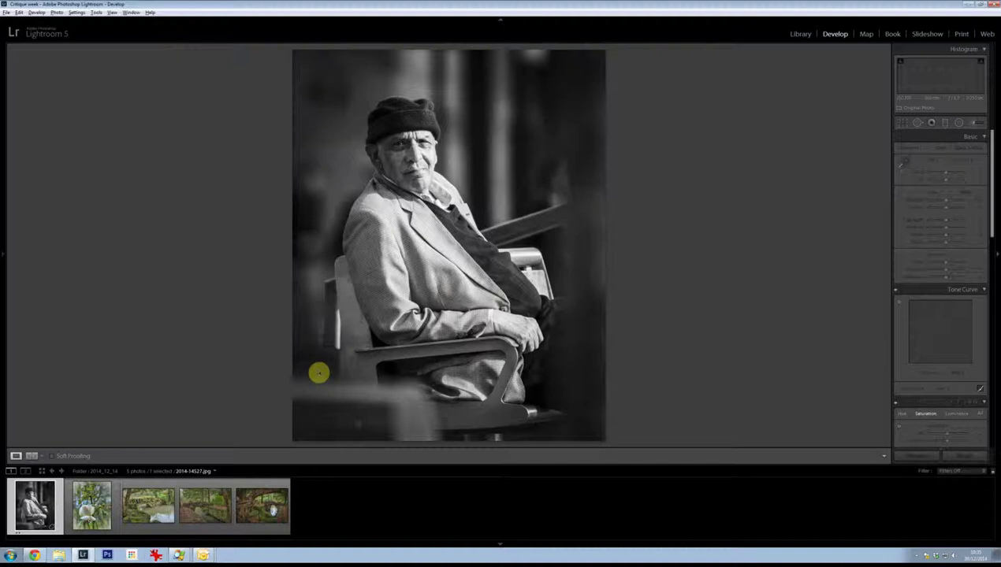
{"action": "left_click", "coordinate": [500, 541]}
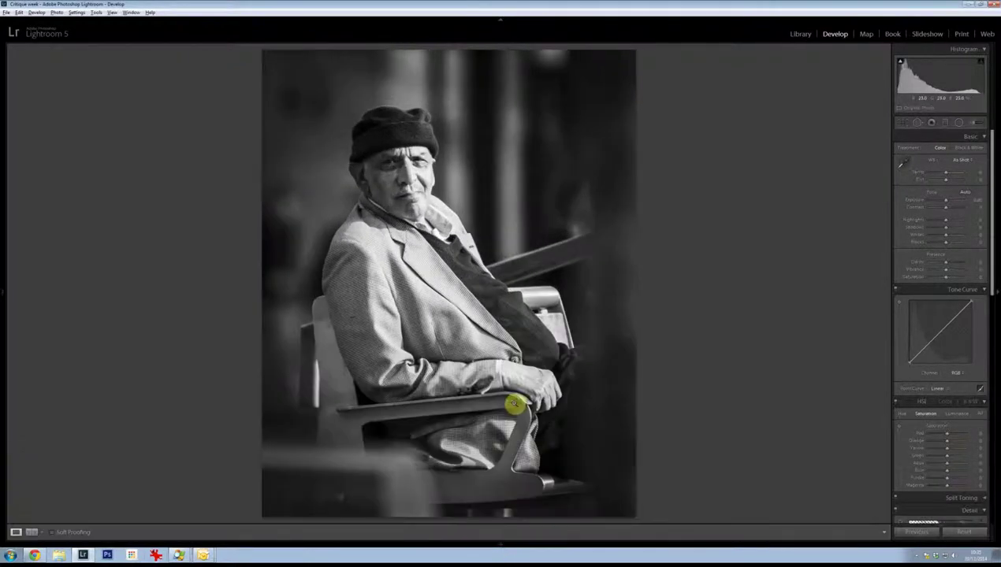
Zoom in on the man's face, zoom back out, and bring up the crop frame.
{"action": "left_click", "coordinate": [427, 207]}
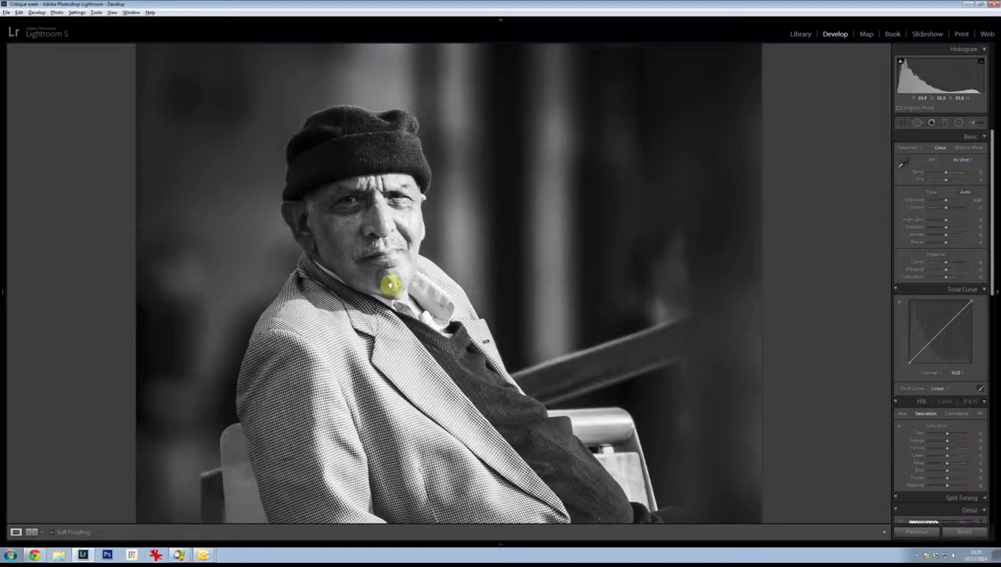
{"action": "key", "text": "Right"}
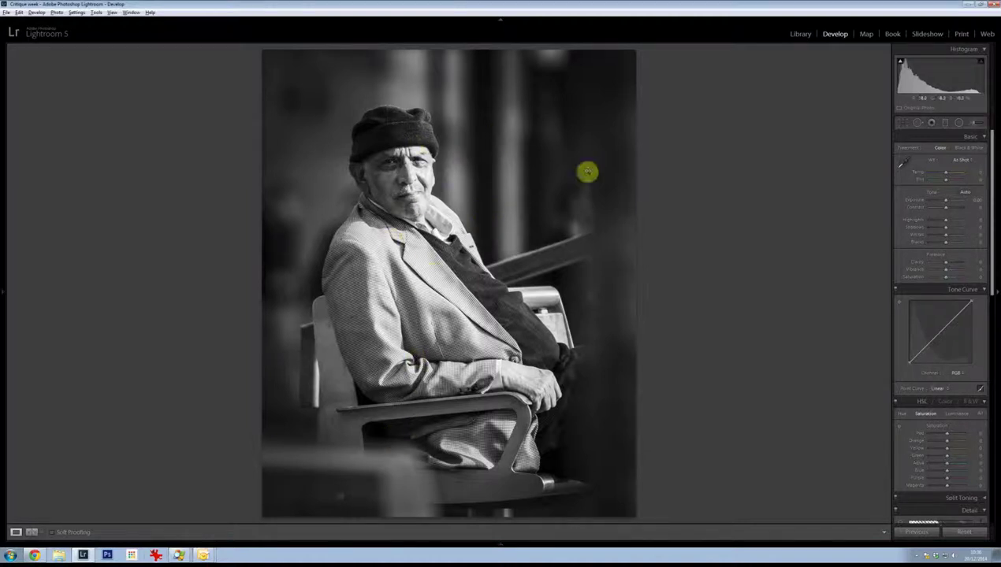
{"action": "left_click", "coordinate": [902, 122]}
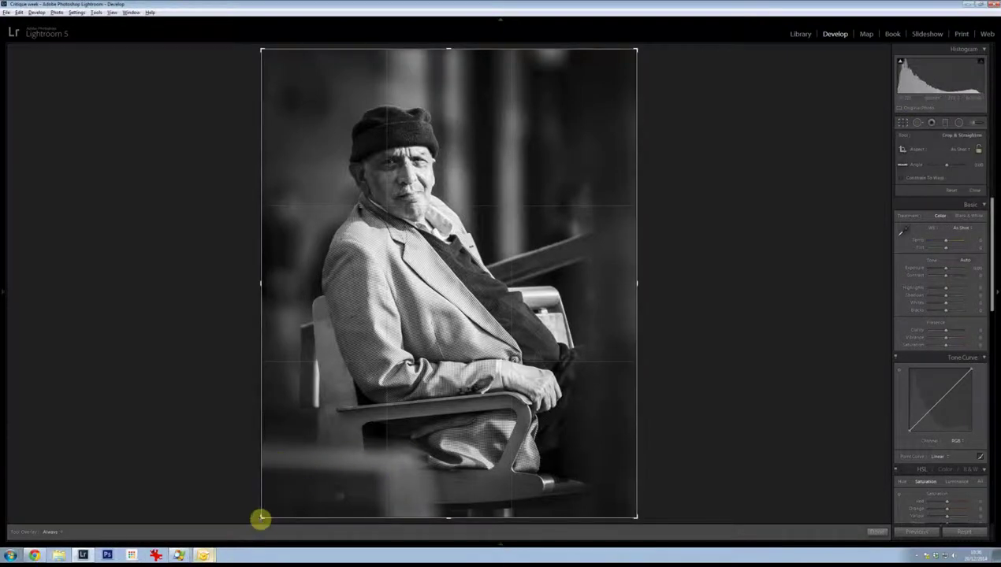
Pull in the bottom-left corner and both side edges of the crop, then commit it.
{"action": "left_click_drag", "start_coordinate": [261, 518], "coordinate": [271, 490]}
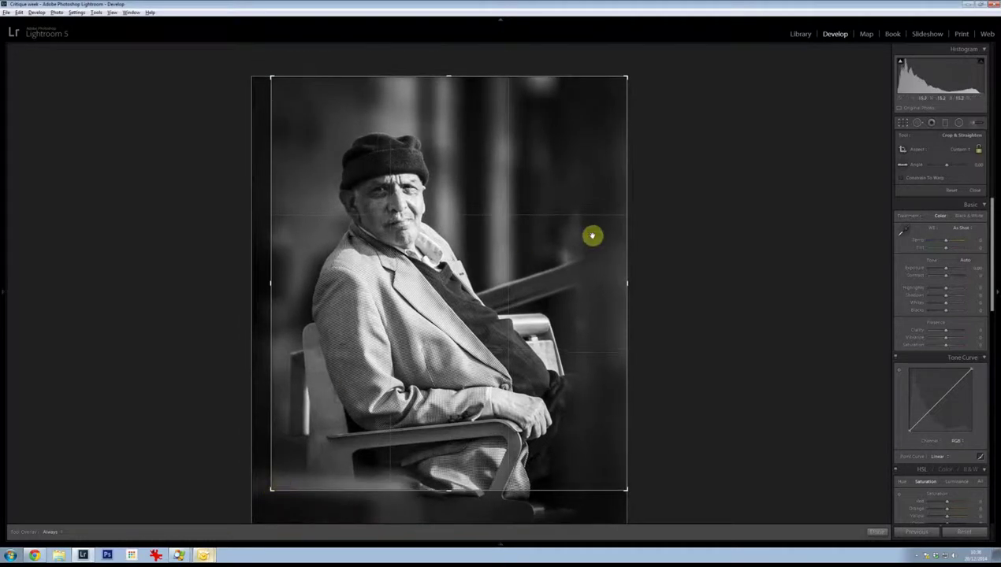
{"action": "left_click_drag", "start_coordinate": [623, 286], "coordinate": [612, 286]}
{"action": "left_click_drag", "start_coordinate": [283, 282], "coordinate": [292, 282]}
{"action": "double_click", "coordinate": [601, 188]}
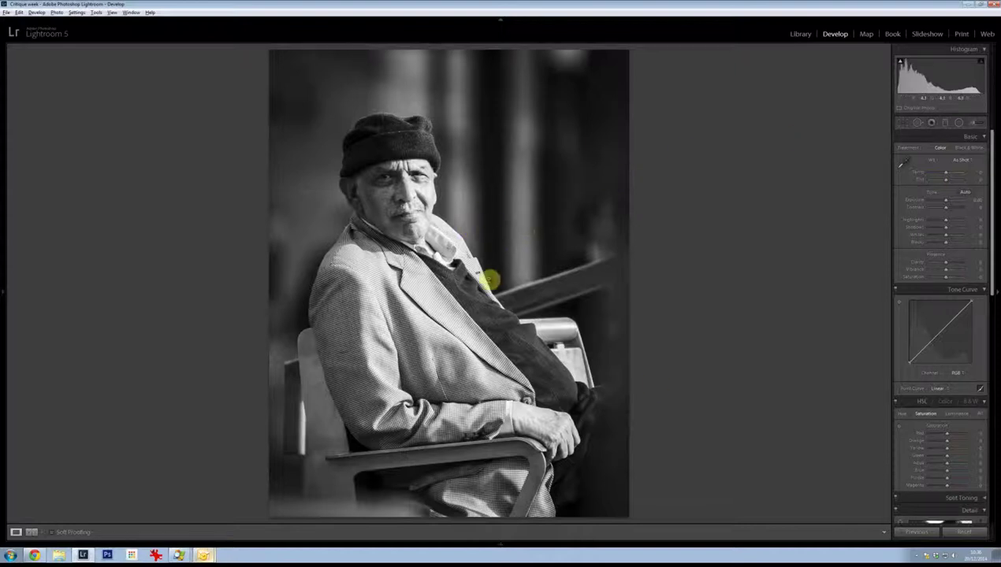
Check the hat up close, then darken the portrait's edges with Post-Crop Vignetting in Effects.
{"action": "left_click", "coordinate": [428, 179]}
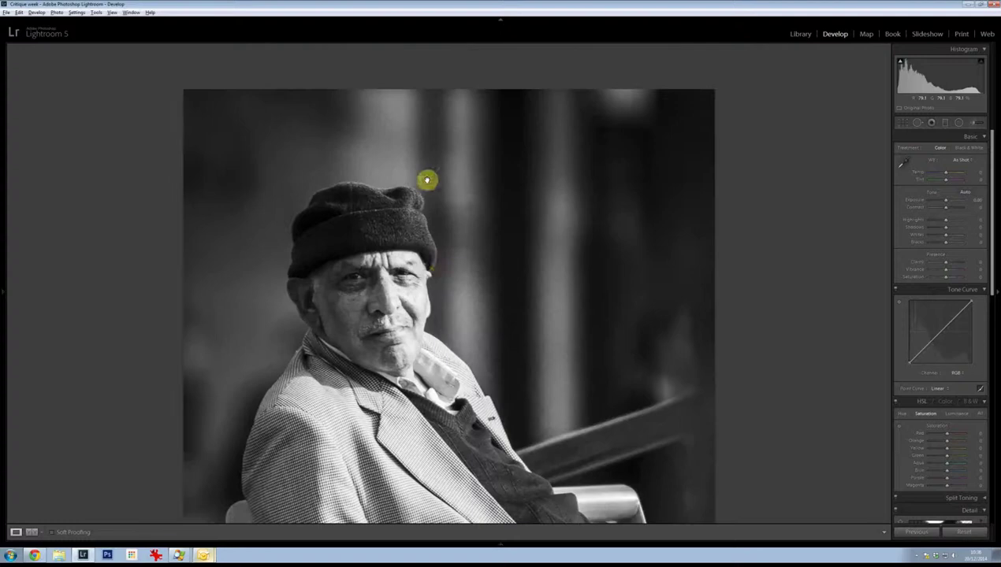
{"action": "left_click", "coordinate": [438, 261]}
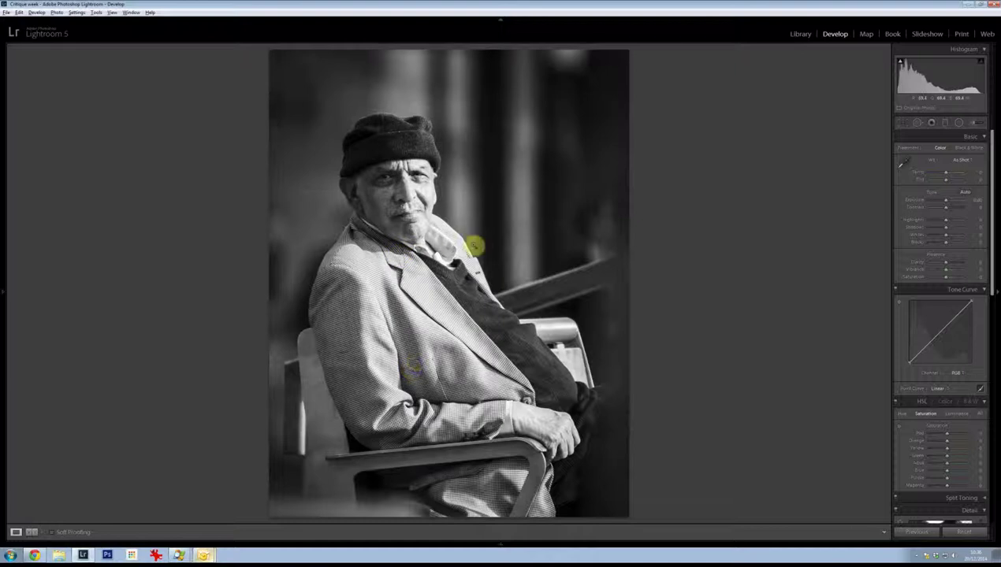
{"action": "scroll", "coordinate": [949, 331], "scroll_direction": "down", "scroll_amount": 10}
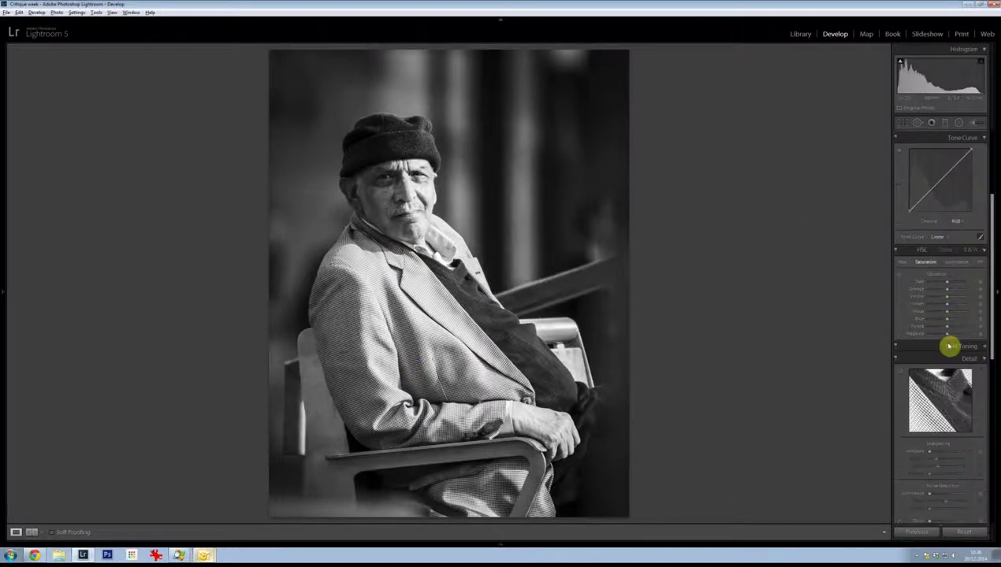
{"action": "scroll", "coordinate": [947, 339], "scroll_direction": "down", "scroll_amount": 5}
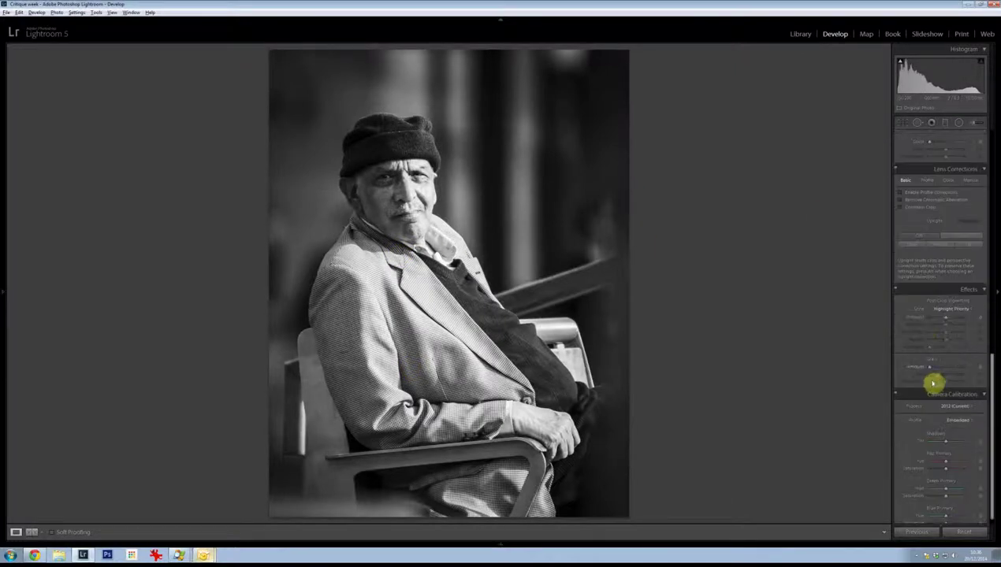
{"action": "left_click", "coordinate": [940, 318]}
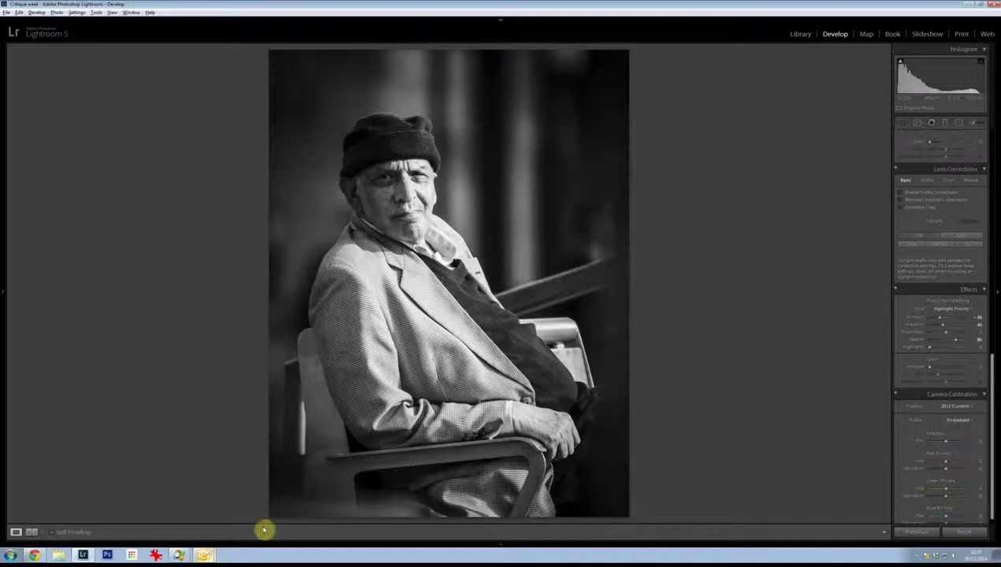
{"action": "mouse_move", "coordinate": [302, 548]}
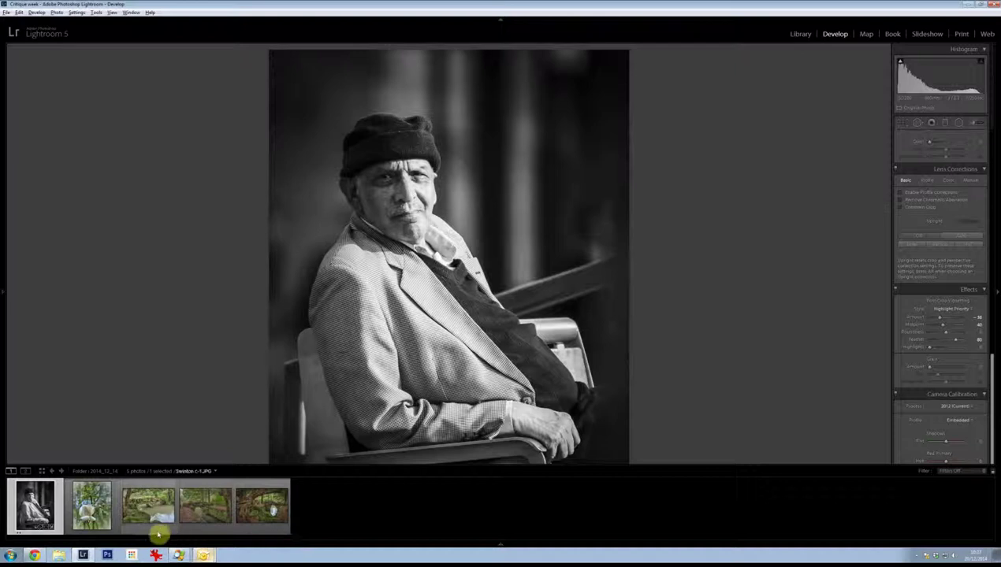
Open the dew-covered white rosebud photo from the filmstrip.
{"action": "left_click", "coordinate": [115, 520]}
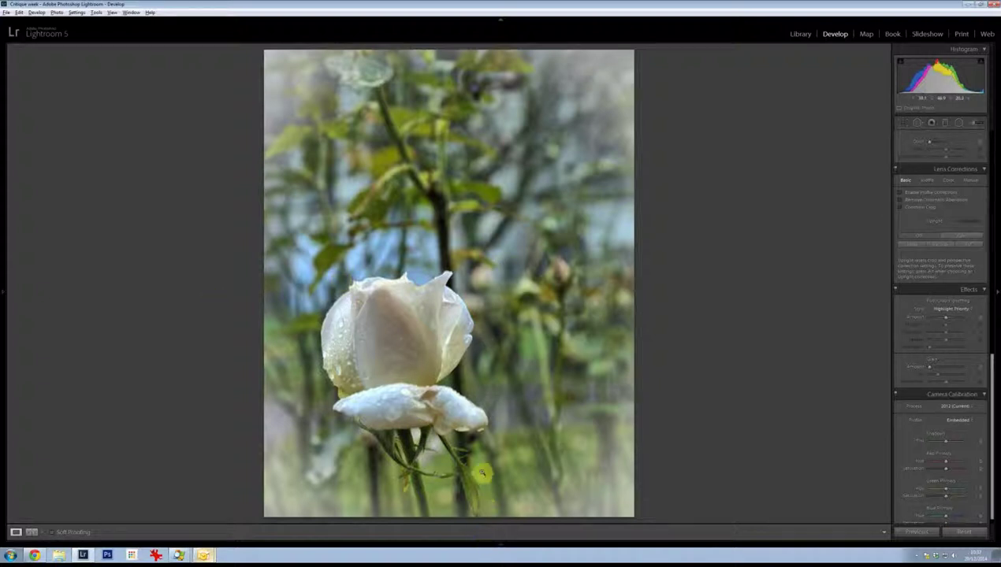
Try two crops on the rose photo and undo each one.
{"action": "left_click", "coordinate": [906, 128]}
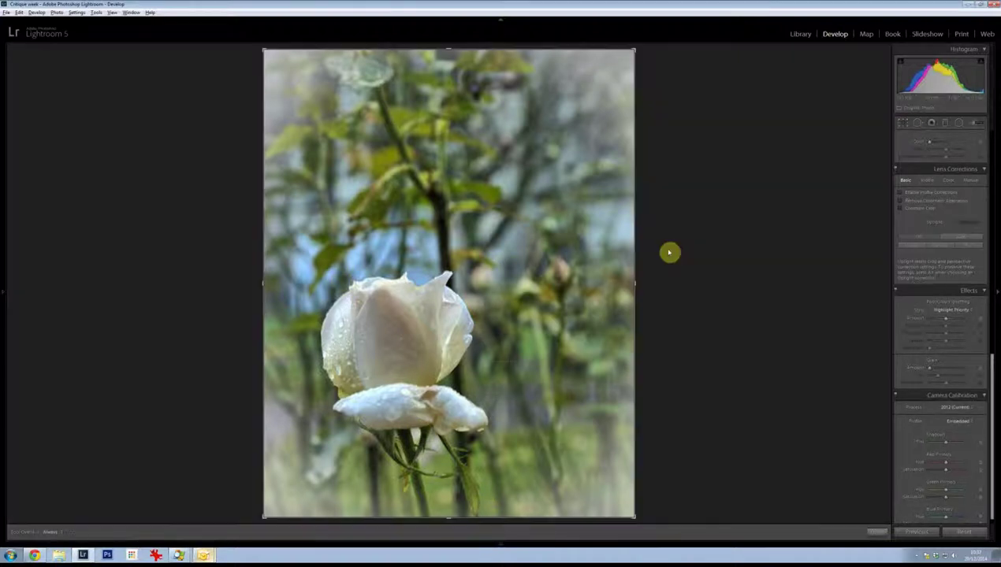
{"action": "left_click_drag", "start_coordinate": [606, 103], "coordinate": [668, 132]}
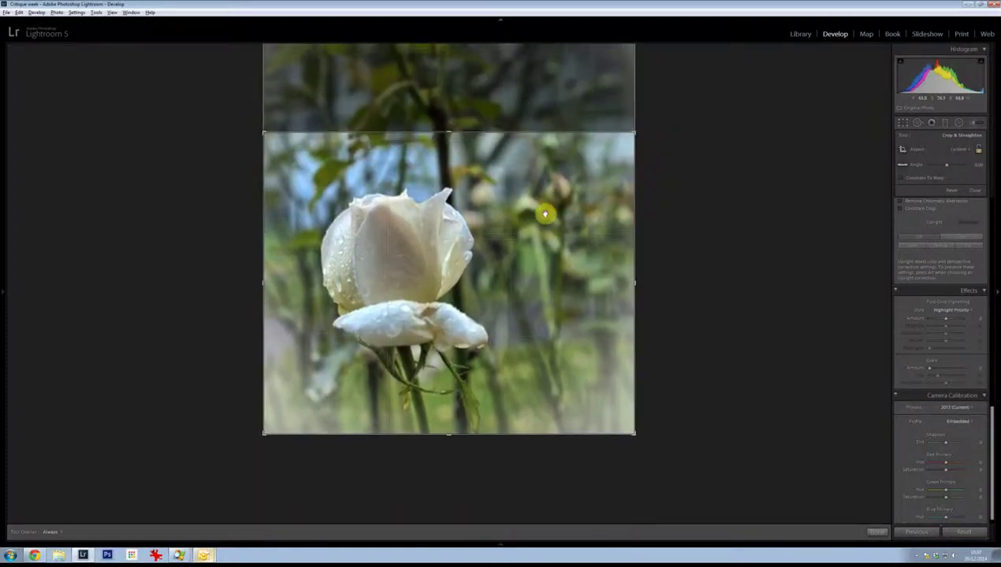
{"action": "key", "text": "Return"}
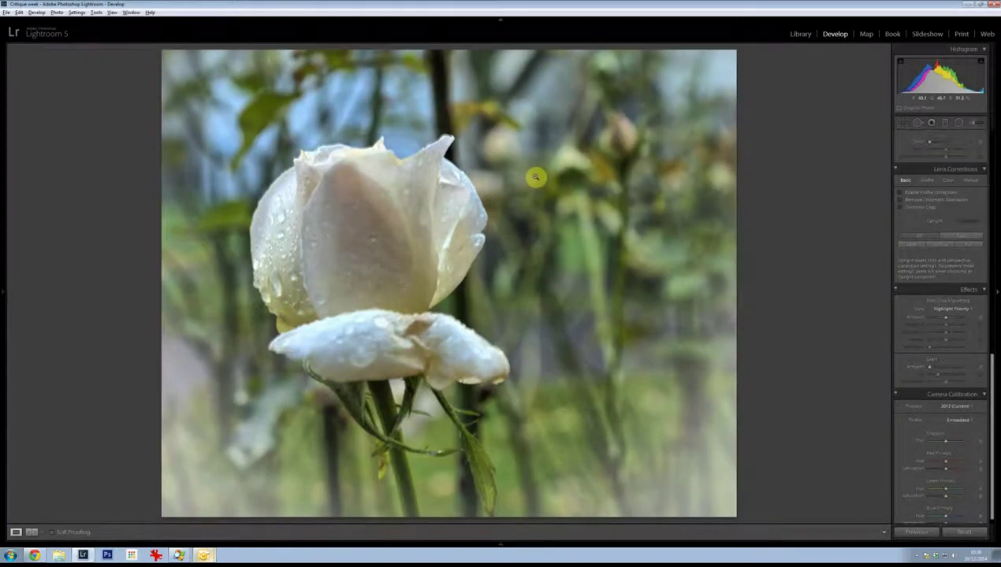
{"action": "key", "text": "Right"}
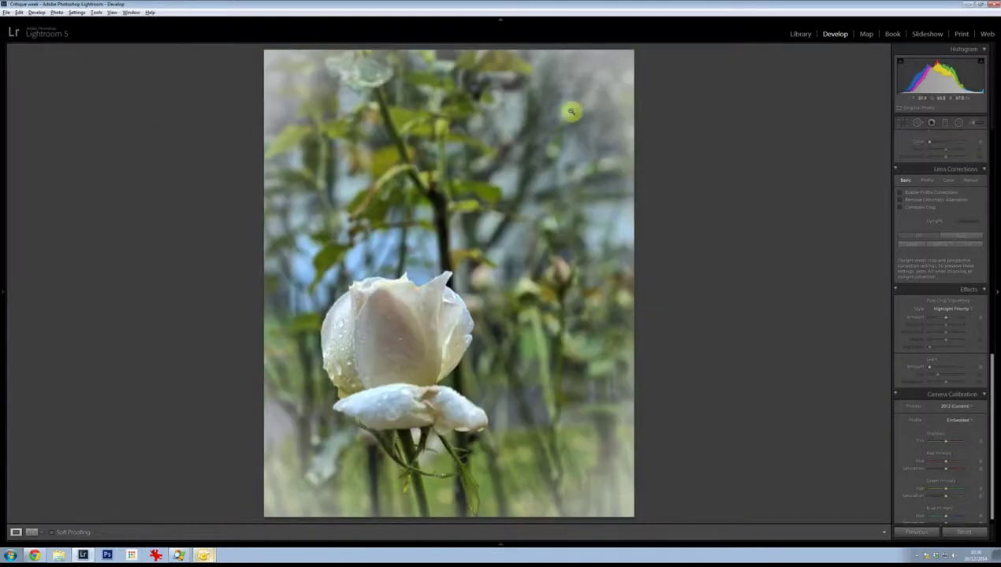
{"action": "left_click", "coordinate": [903, 122]}
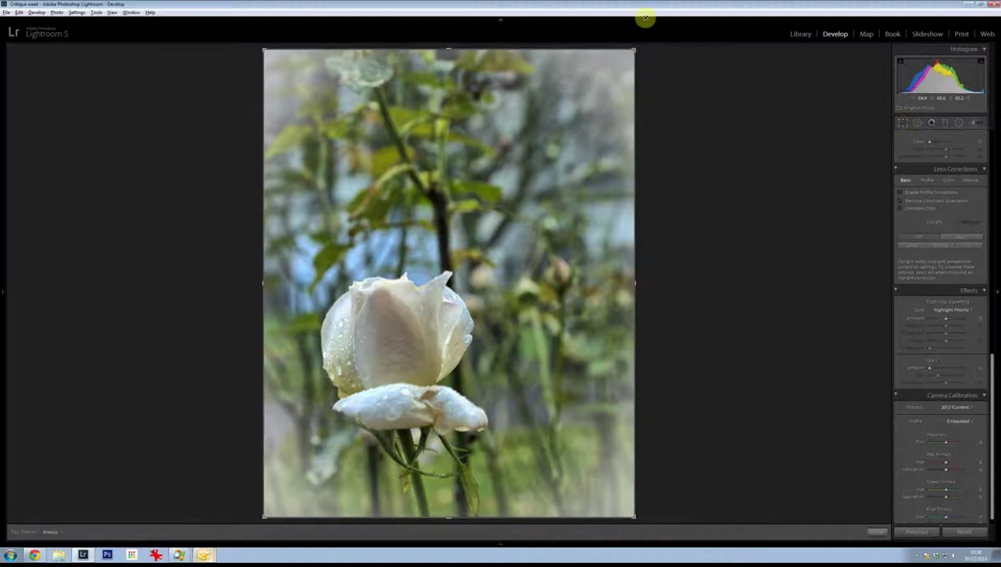
{"action": "left_click_drag", "start_coordinate": [632, 47], "coordinate": [585, 97]}
{"action": "key", "text": "Return"}
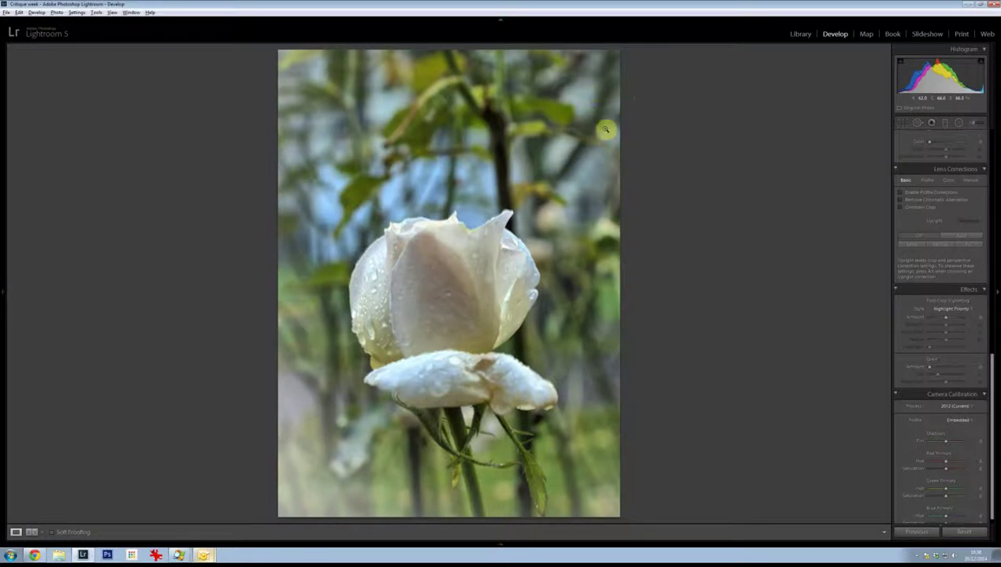
{"action": "key", "text": "ctrl+z"}
{"action": "key", "text": "ctrl+z"}
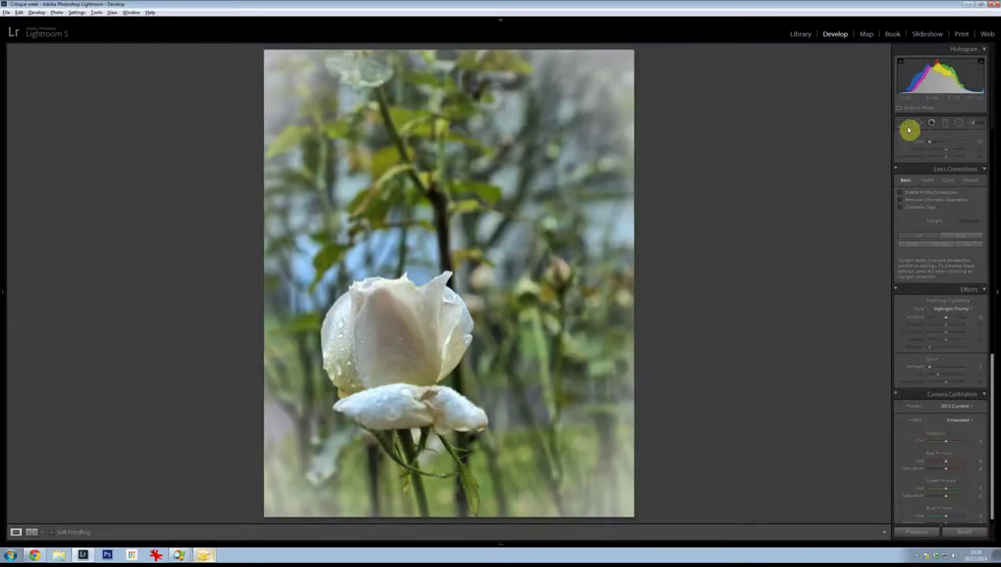
Apply a tight portrait crop closely around the rosebud.
{"action": "left_click", "coordinate": [903, 123]}
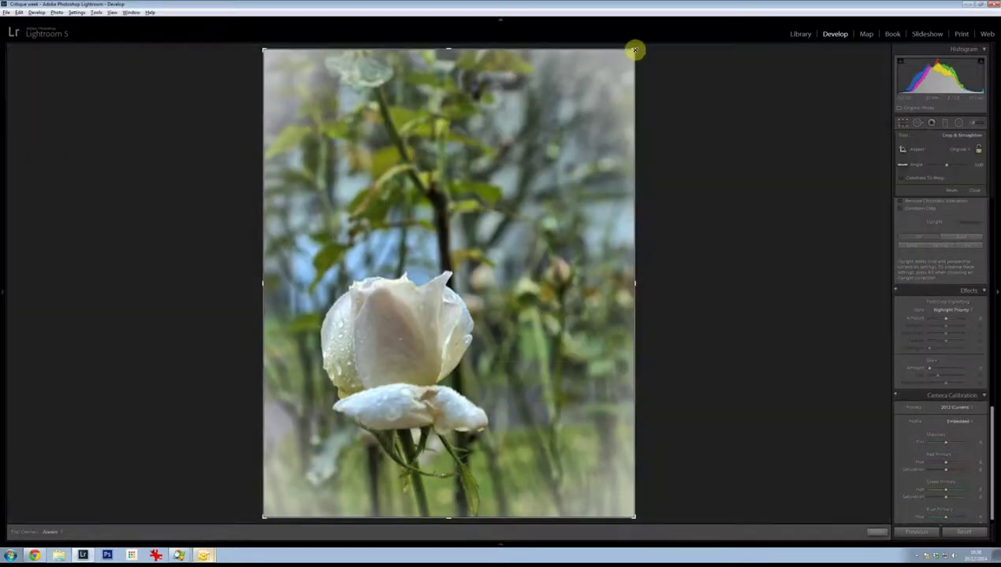
{"action": "left_click_drag", "start_coordinate": [634, 49], "coordinate": [569, 133]}
{"action": "key", "text": "Return"}
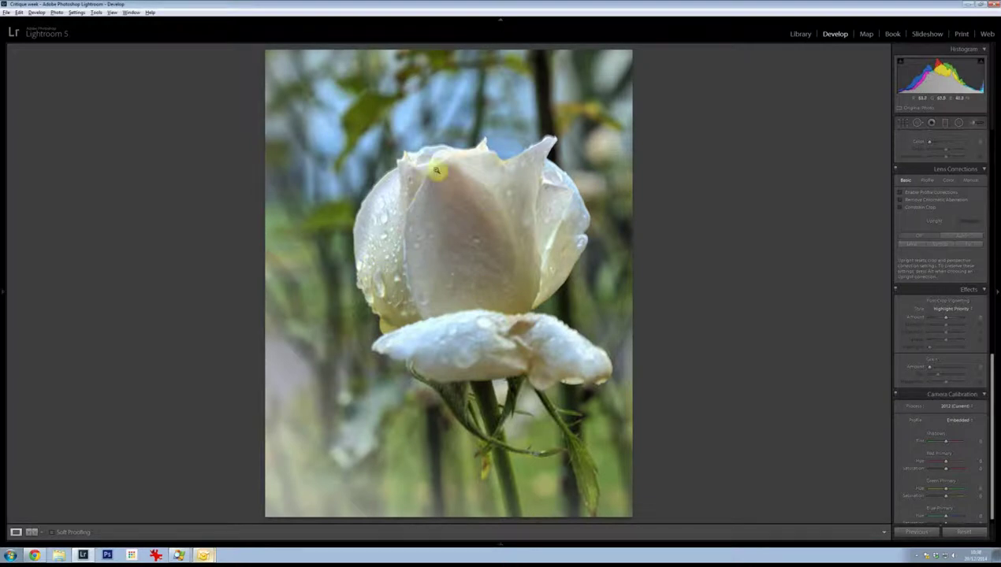
{"action": "left_click", "coordinate": [425, 148]}
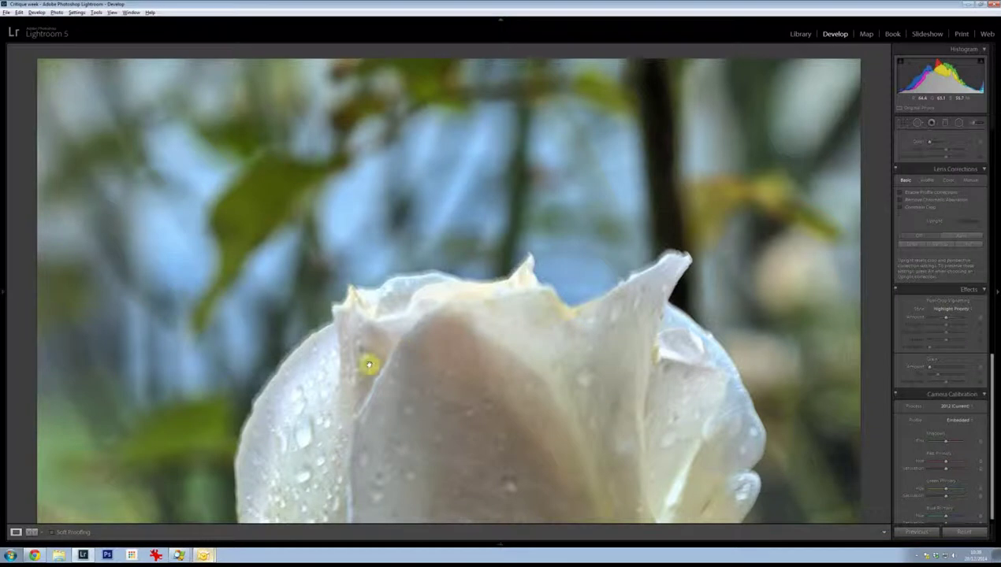
Fit the whole rose in view and set Clarity to -74 and Contrast to +62.
{"action": "left_click", "coordinate": [464, 384]}
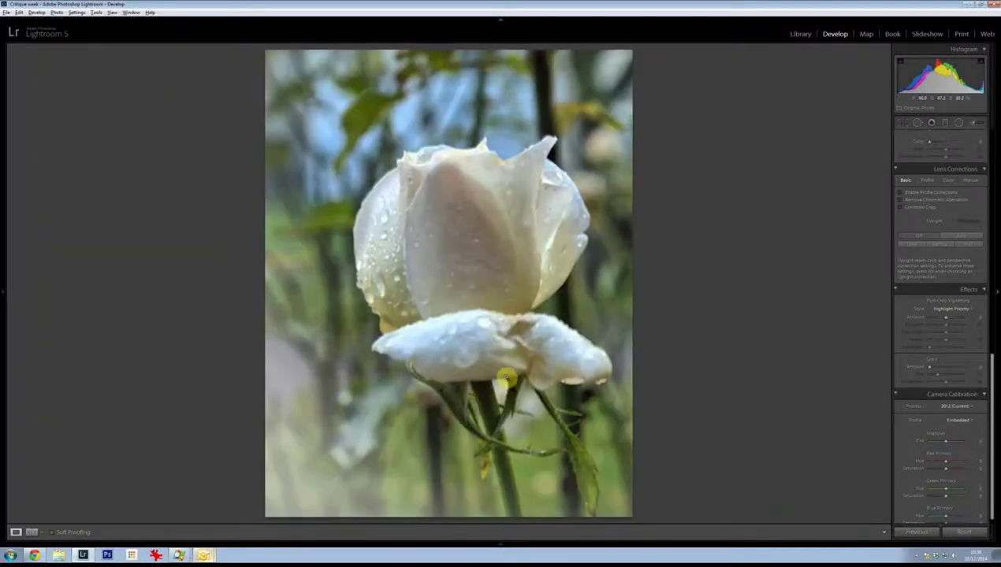
{"action": "scroll", "coordinate": [934, 293], "scroll_direction": "up", "scroll_amount": 10}
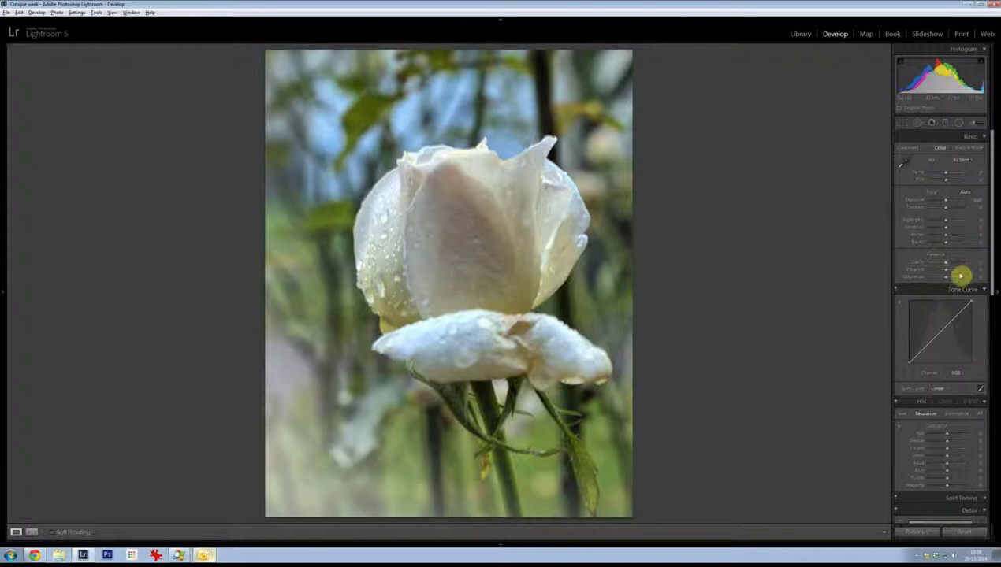
{"action": "left_click", "coordinate": [934, 265]}
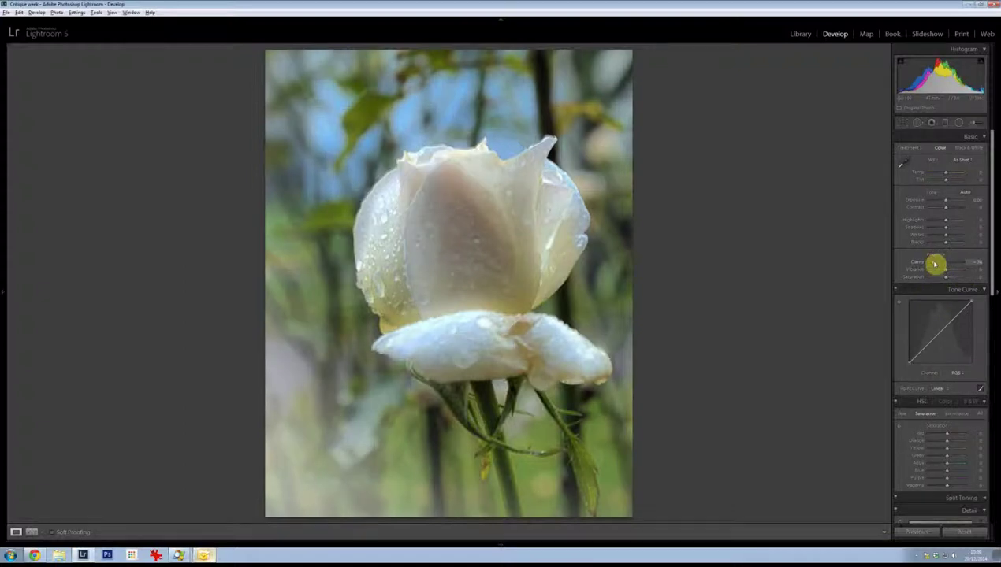
{"action": "left_click", "coordinate": [956, 208]}
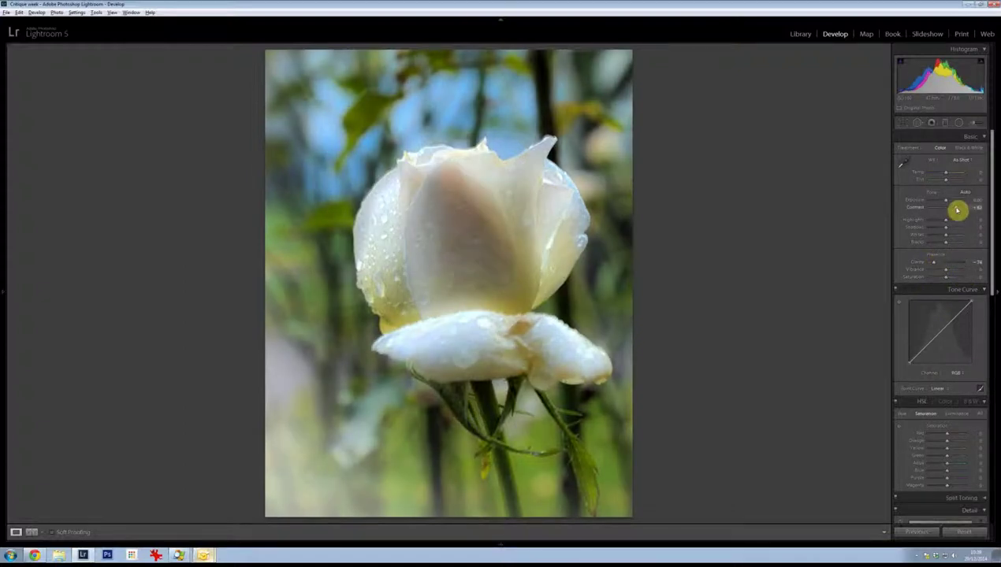
Set Vibrance to +52 and pull the Highlights down, then expand Split Toning.
{"action": "left_click", "coordinate": [958, 270]}
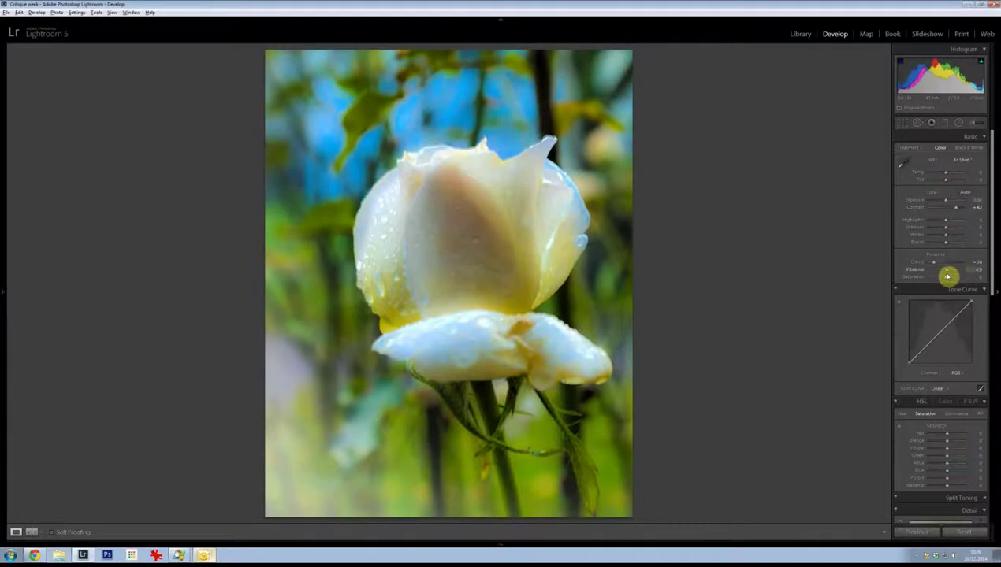
{"action": "left_click", "coordinate": [953, 275]}
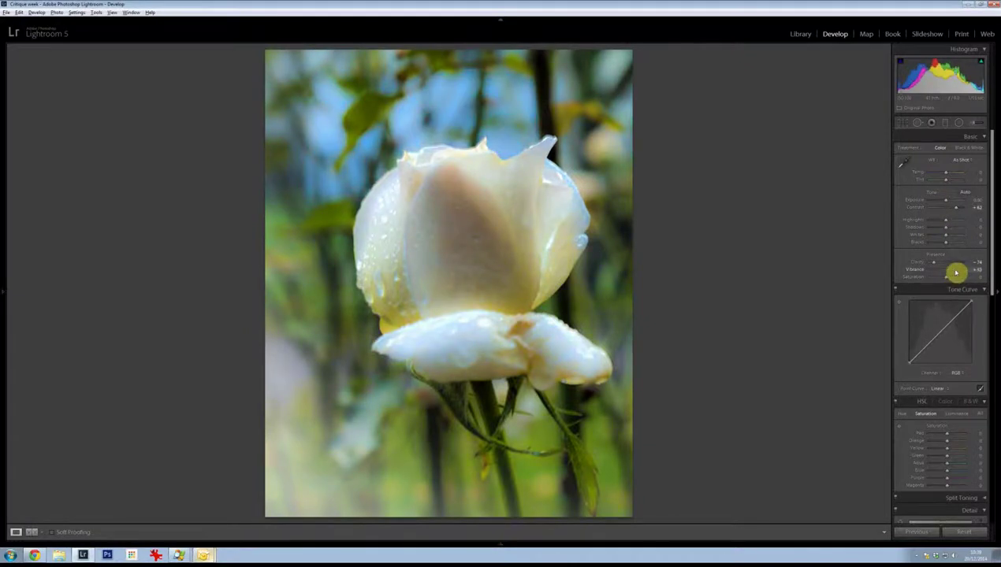
{"action": "left_click", "coordinate": [955, 271]}
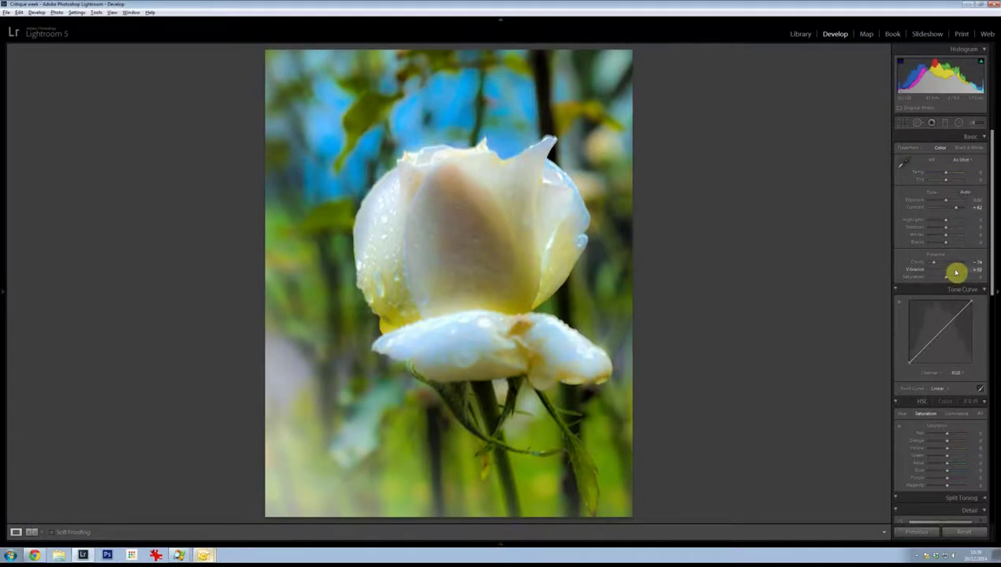
{"action": "left_click", "coordinate": [936, 221]}
{"action": "left_click_drag", "start_coordinate": [935, 222], "coordinate": [939, 244]}
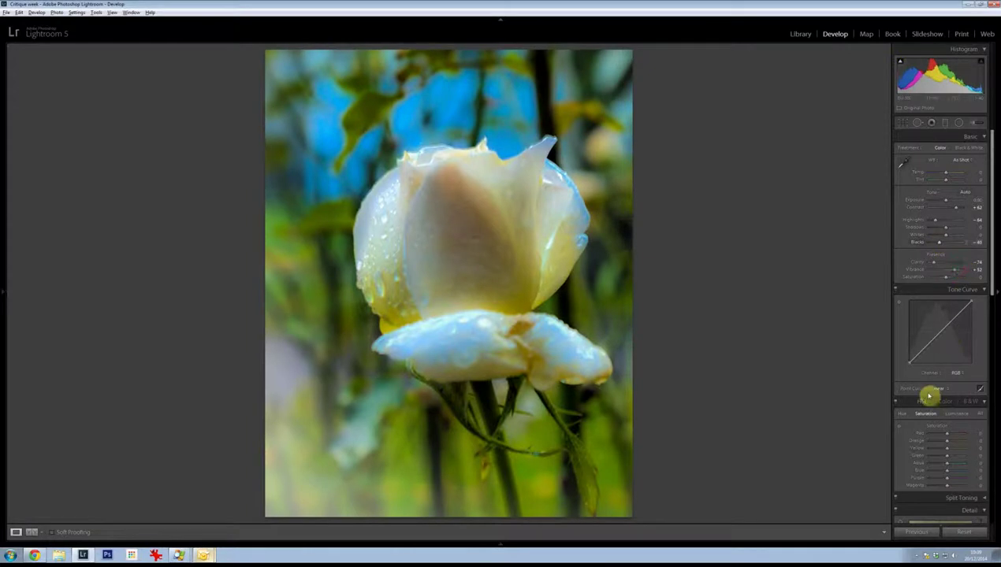
{"action": "scroll", "coordinate": [934, 380], "scroll_direction": "down", "scroll_amount": 5}
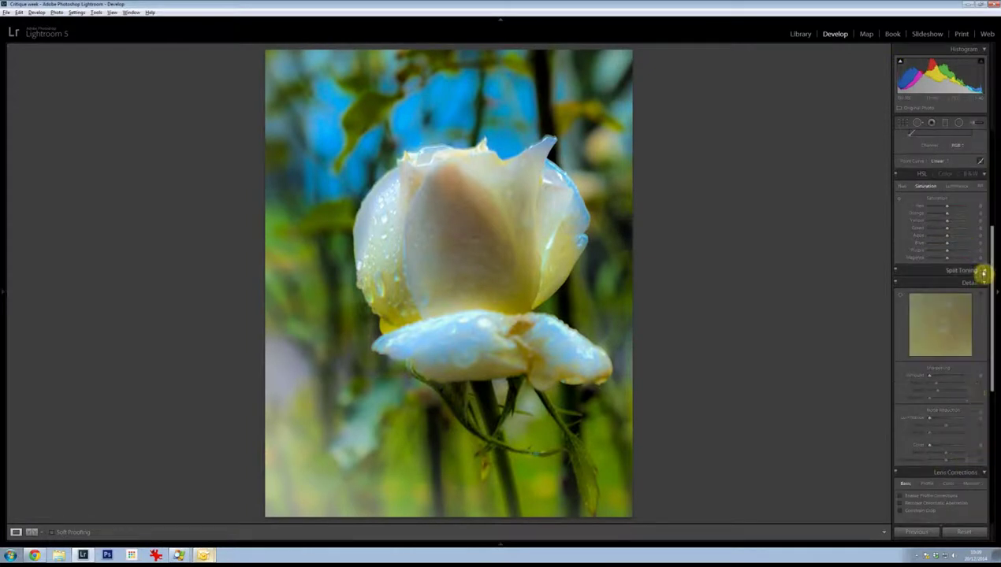
{"action": "left_click", "coordinate": [982, 273]}
Tint the rose's highlights a warm pink-orange in Split Toning.
{"action": "left_click", "coordinate": [965, 288]}
{"action": "left_click_drag", "start_coordinate": [899, 296], "coordinate": [903, 286]}
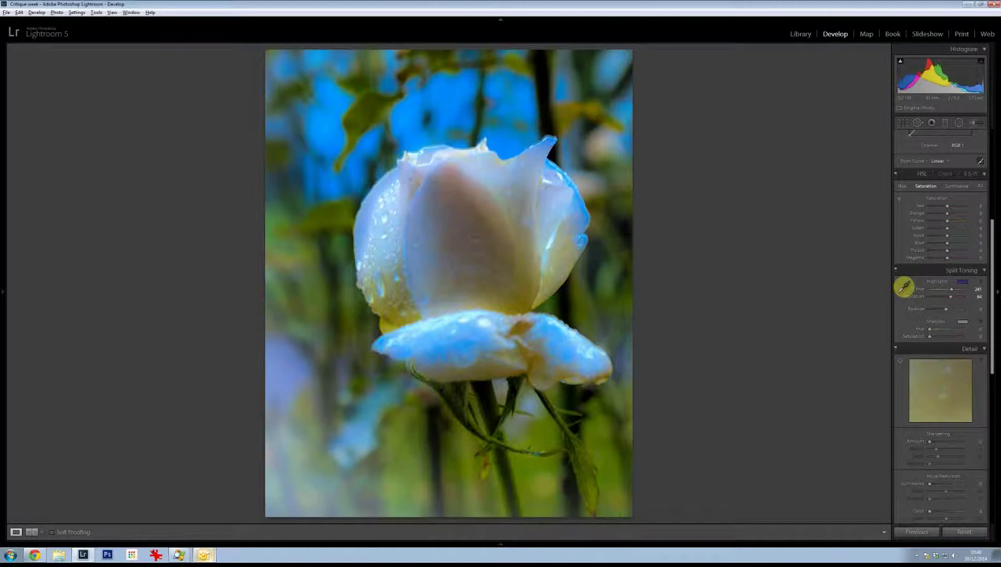
{"action": "key", "text": "ctrl+z"}
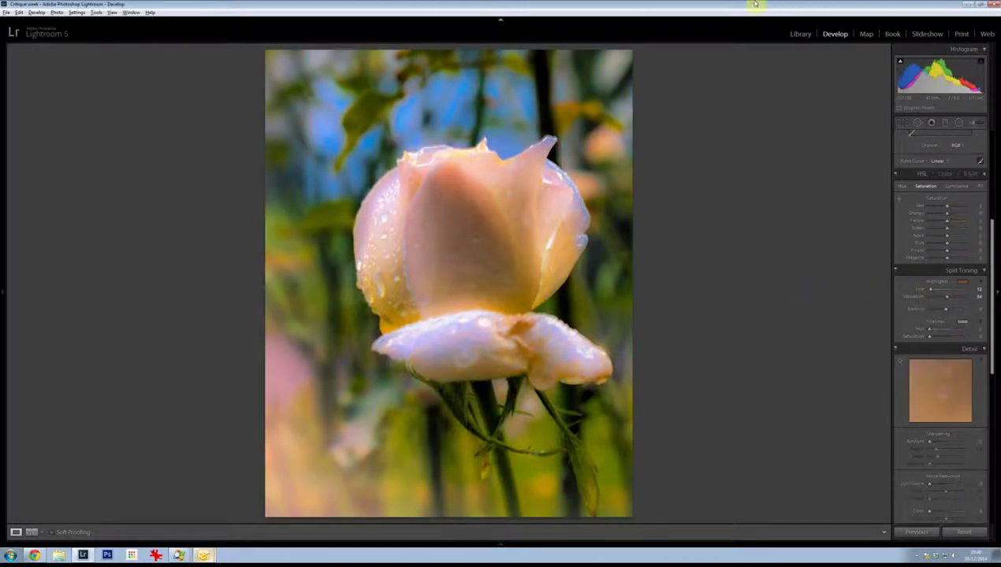
Increase the Sharpening Amount and add a dark post-crop vignette.
{"action": "scroll", "coordinate": [975, 395], "scroll_direction": "down", "scroll_amount": 4}
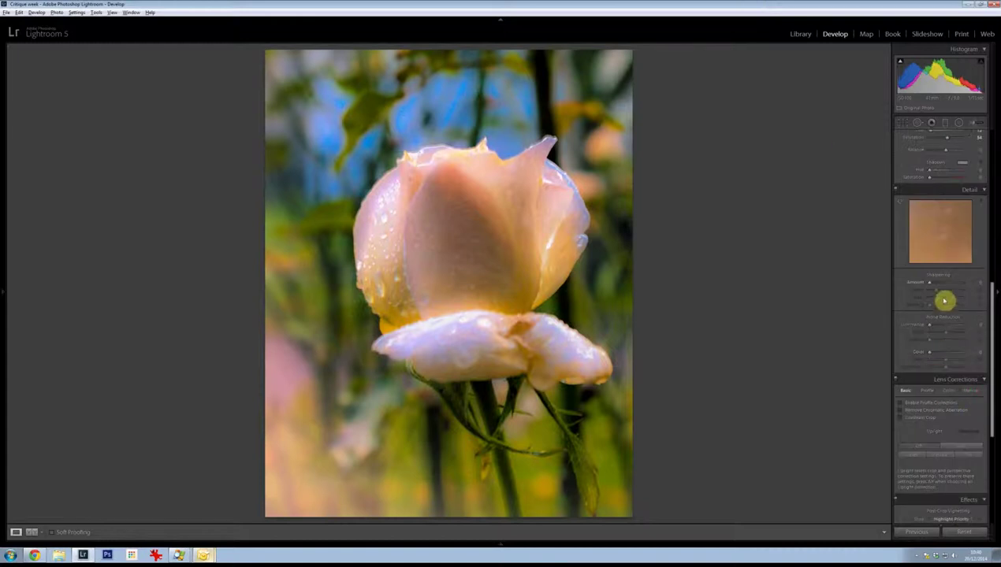
{"action": "left_click_drag", "start_coordinate": [951, 288], "coordinate": [937, 291]}
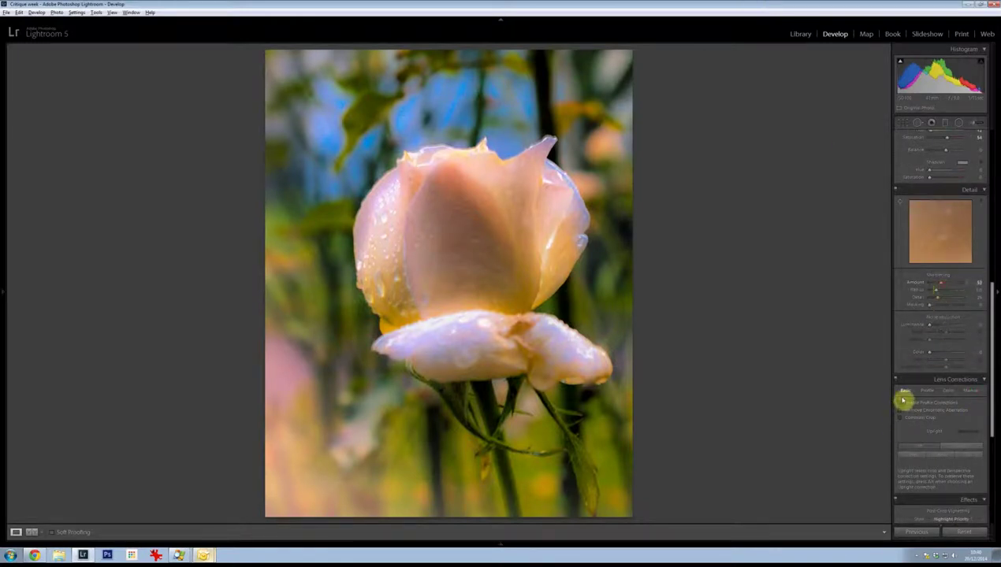
{"action": "scroll", "coordinate": [937, 369], "scroll_direction": "down", "scroll_amount": 5}
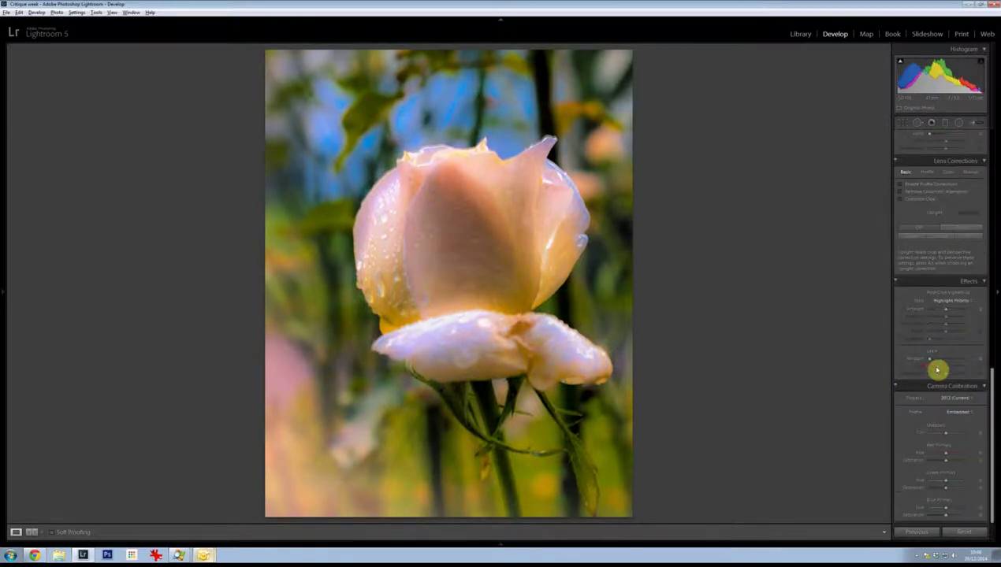
{"action": "left_click", "coordinate": [938, 311]}
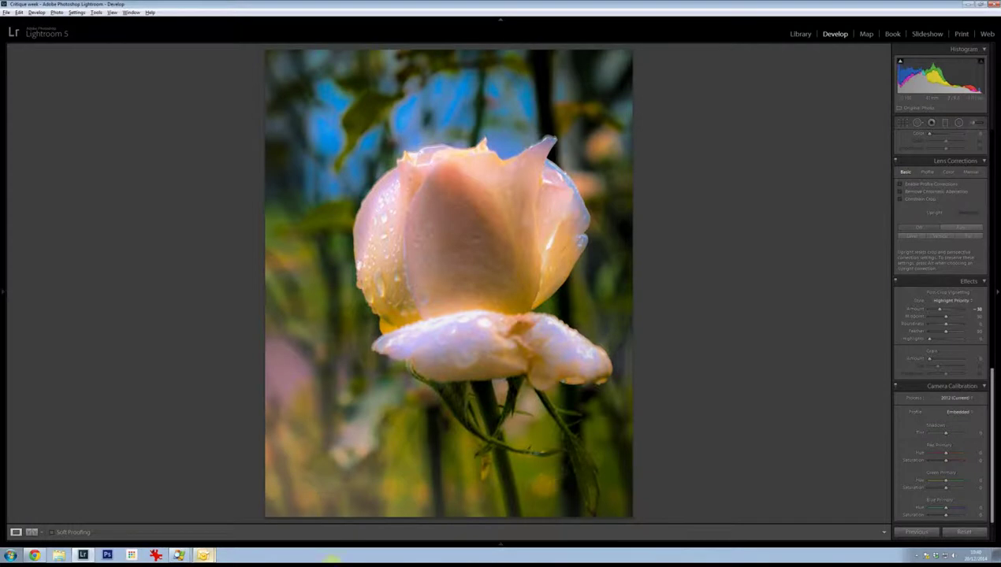
Bring up the filmstrip to switch to the Swinton b-1 pond bridge photo.
{"action": "mouse_move", "coordinate": [289, 543]}
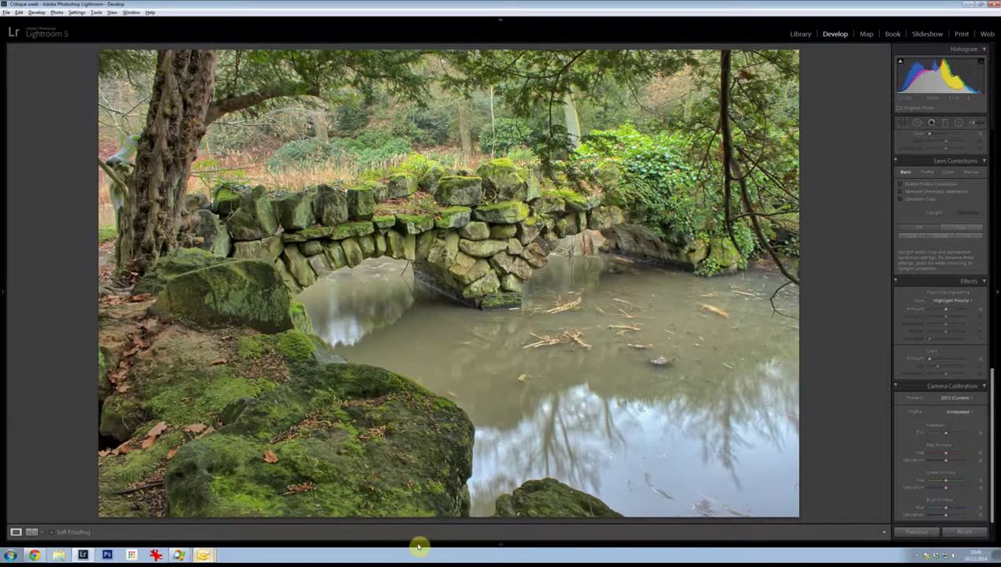
Page through the bridge series, ending on the twig-topped arch beside the mossy wall.
{"action": "mouse_move", "coordinate": [419, 546]}
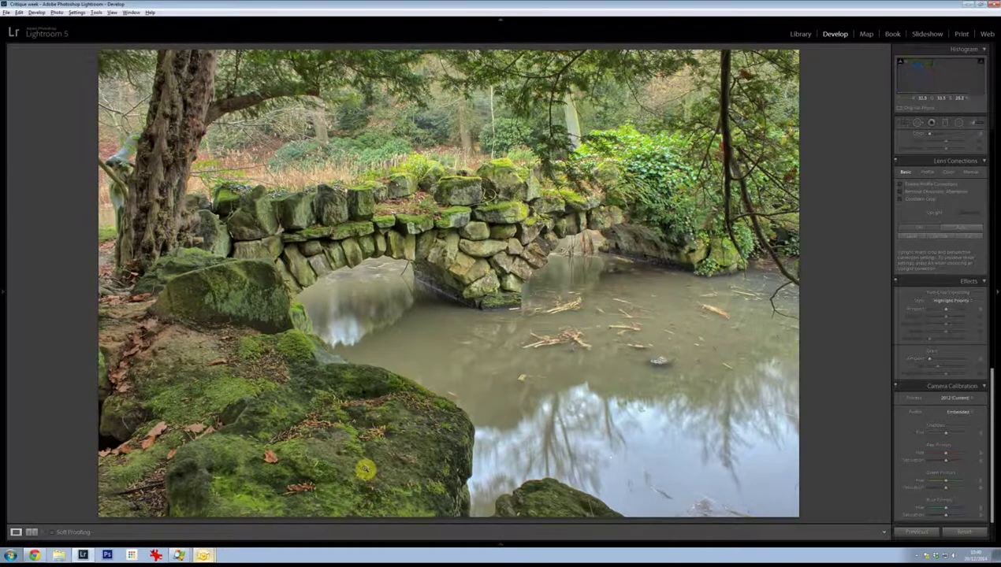
{"action": "key", "text": "Right"}
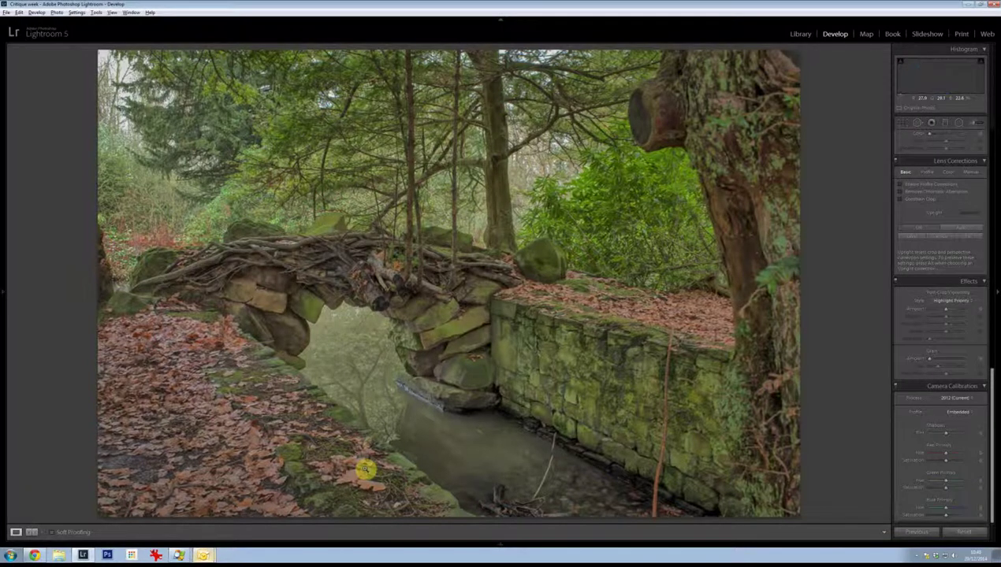
{"action": "key", "text": "Right"}
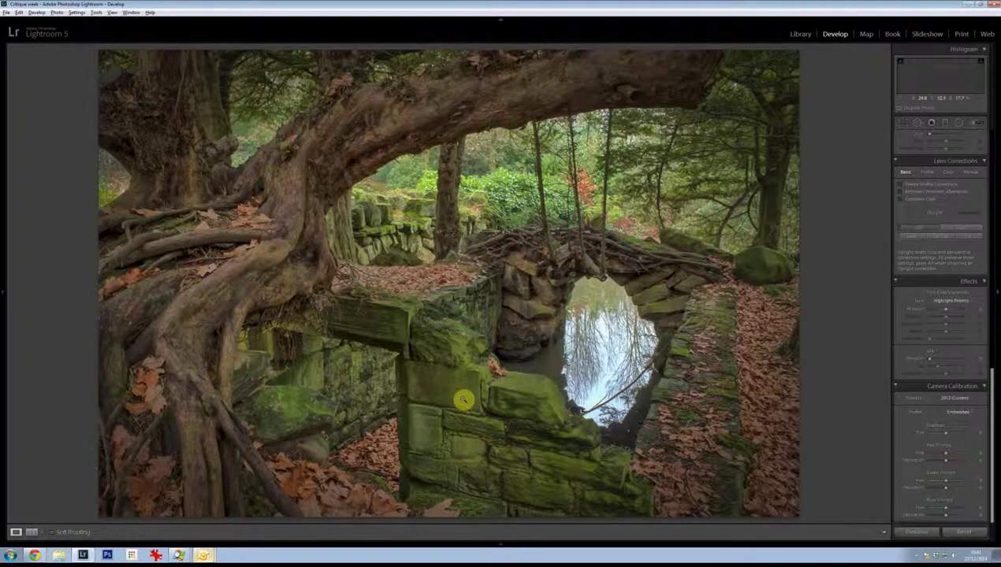
{"action": "key", "text": "Right"}
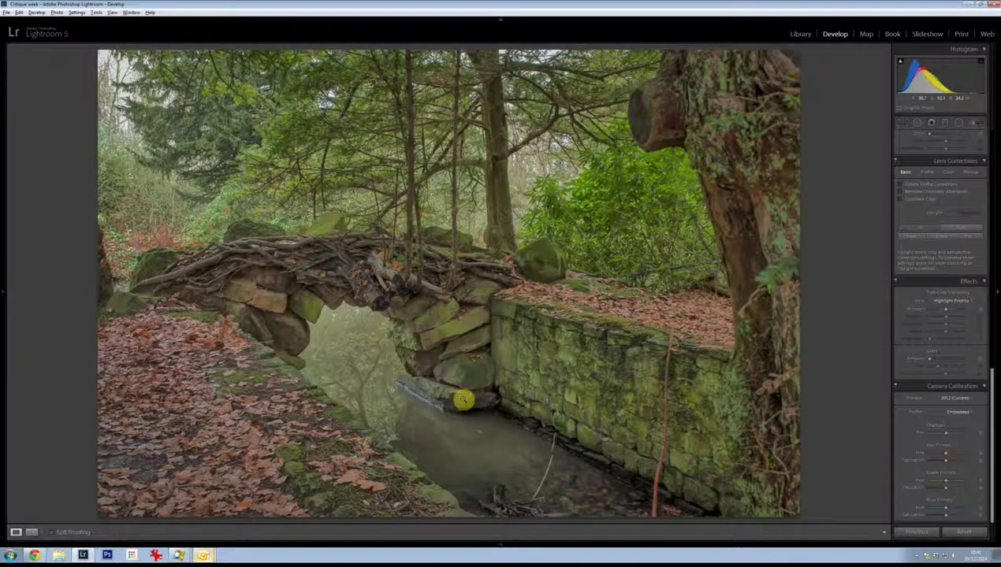
{"action": "key", "text": "Right"}
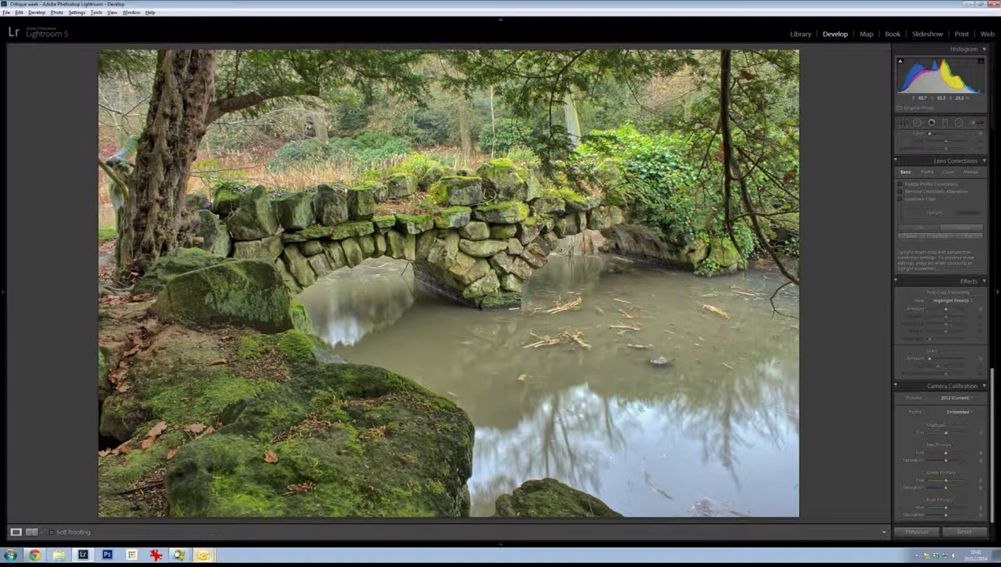
{"action": "key", "text": "Right"}
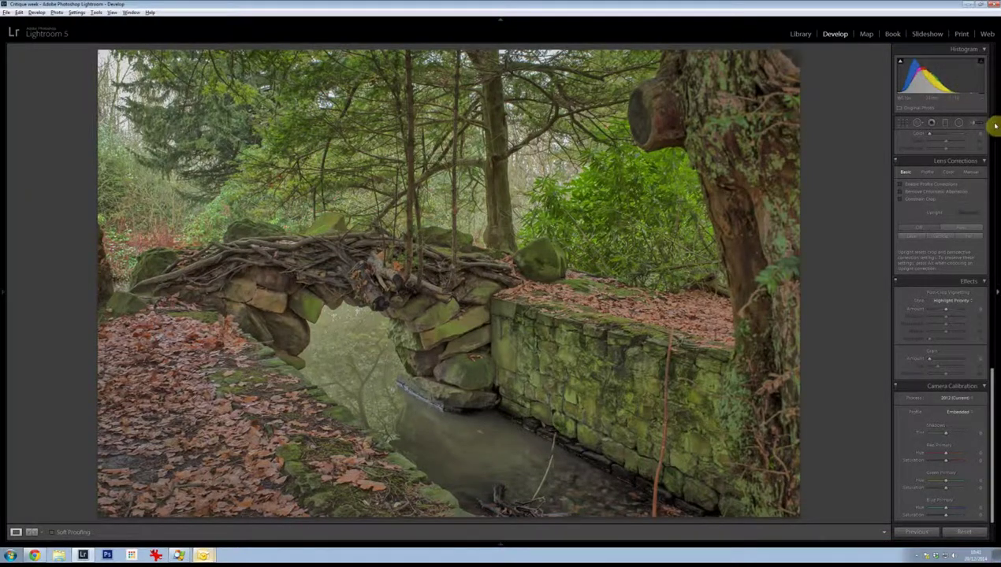
Raise Whites to +67 on the twig-arch bridge photo.
{"action": "scroll", "coordinate": [966, 237], "scroll_direction": "up", "scroll_amount": 10}
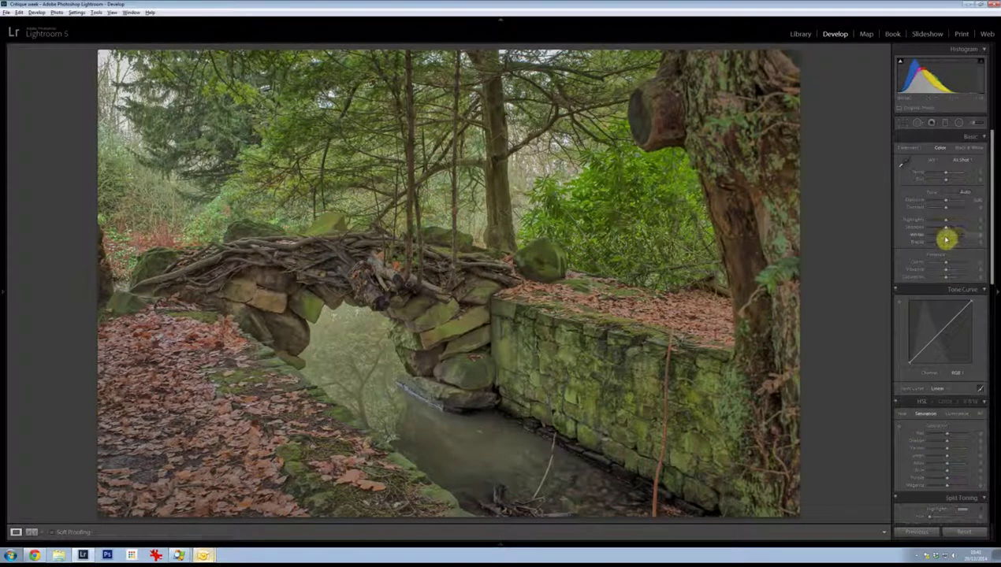
{"action": "mouse_move", "coordinate": [948, 238]}
{"action": "left_mouse_down"}
{"action": "mouse_move", "coordinate": [960, 238]}
{"action": "mouse_move", "coordinate": [953, 227]}
{"action": "left_mouse_up"}
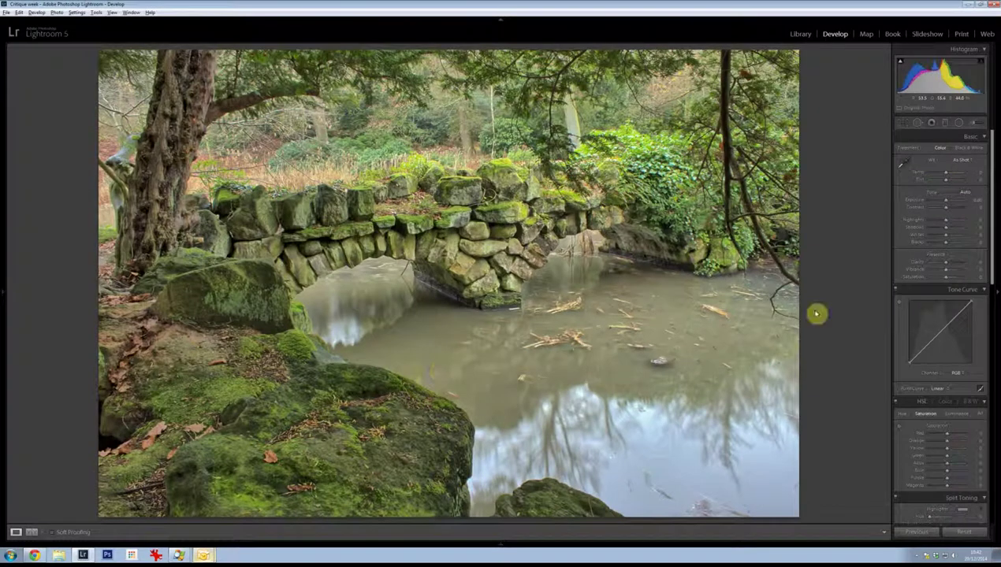
Brighten the pond bridge photo by lifting its tone curve on-image, and raise Clarity for moss texture.
{"action": "left_click", "coordinate": [898, 306]}
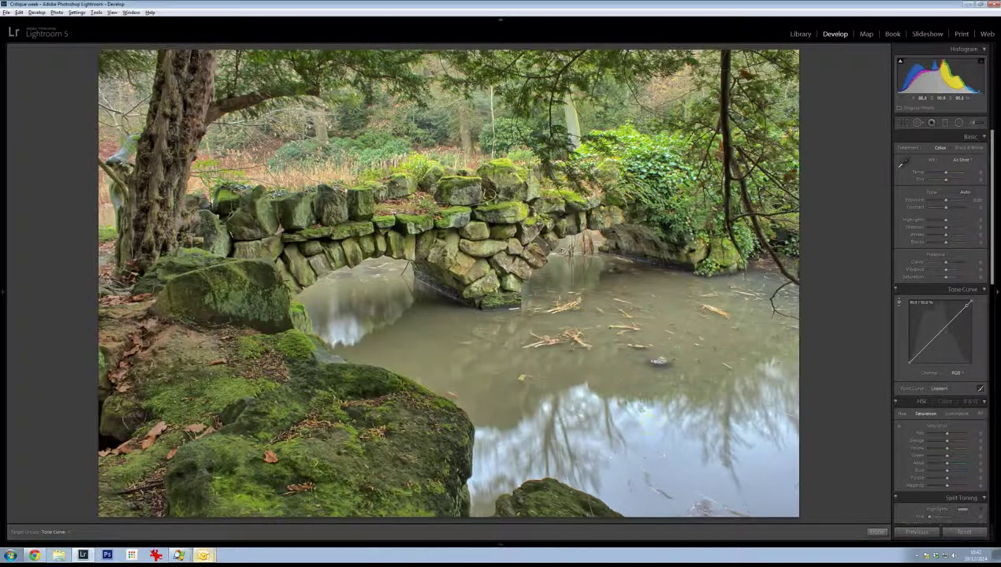
{"action": "left_click_drag", "start_coordinate": [553, 311], "coordinate": [553, 300]}
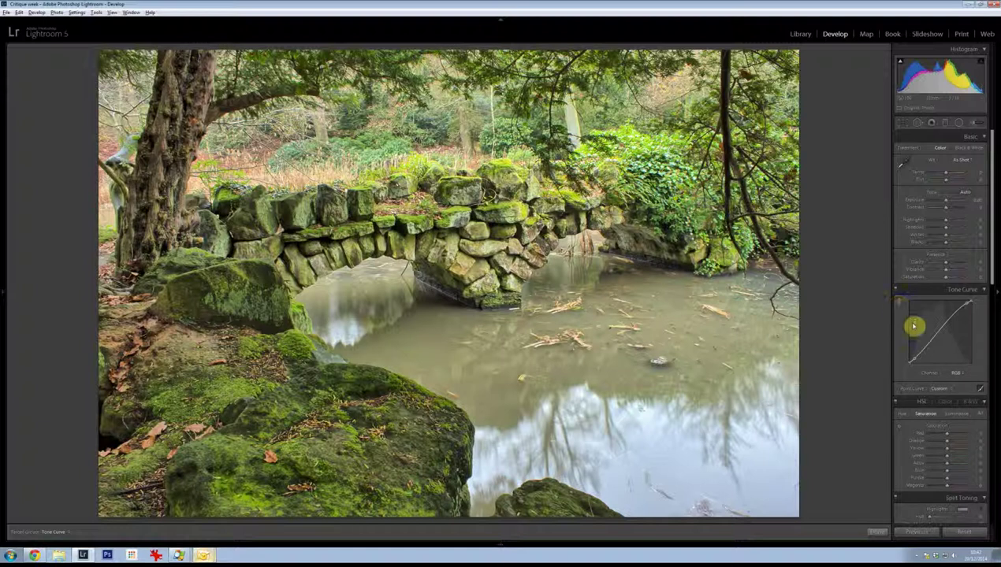
{"action": "left_click_drag", "start_coordinate": [952, 267], "coordinate": [951, 266]}
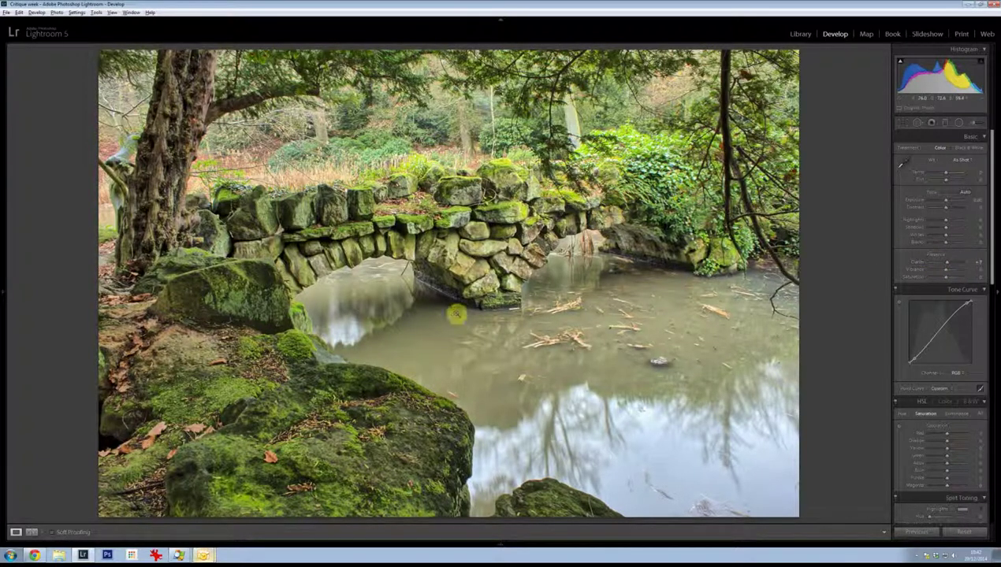
Straighten the stone-bridge photo along the waterline and apply the leveled crop.
{"action": "left_click", "coordinate": [907, 124]}
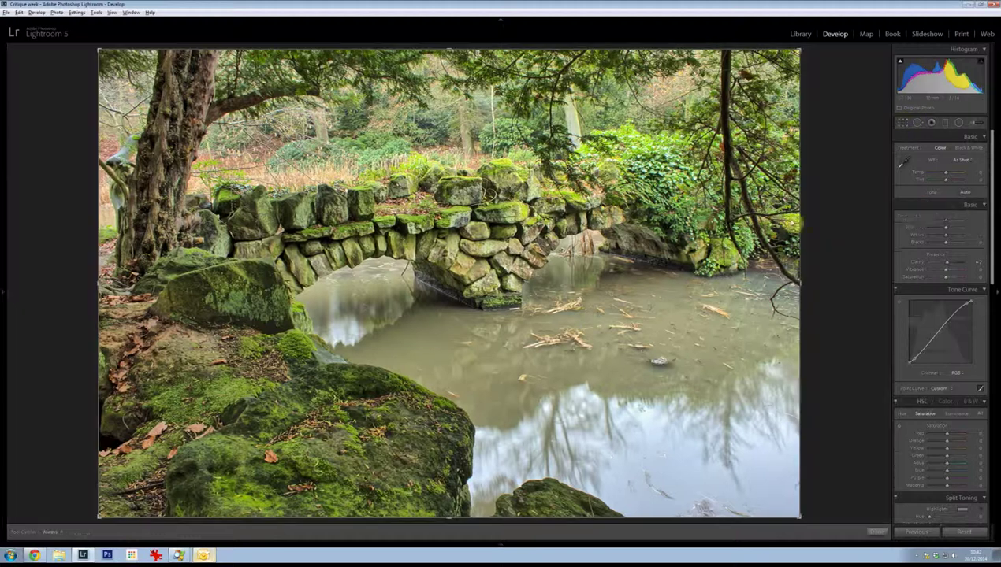
{"action": "left_click_drag", "start_coordinate": [846, 157], "coordinate": [862, 193]}
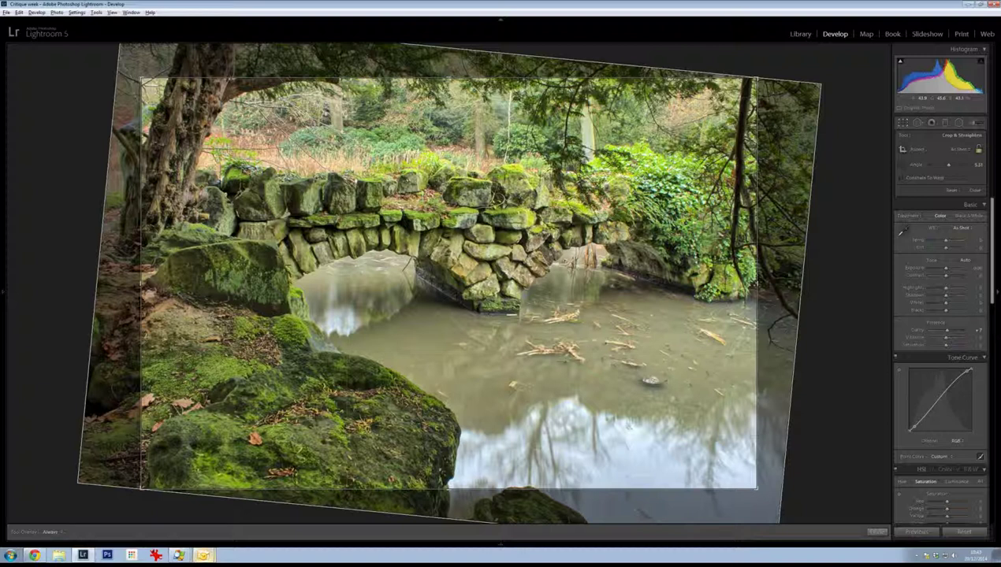
{"action": "left_click_drag", "start_coordinate": [361, 320], "coordinate": [687, 305]}
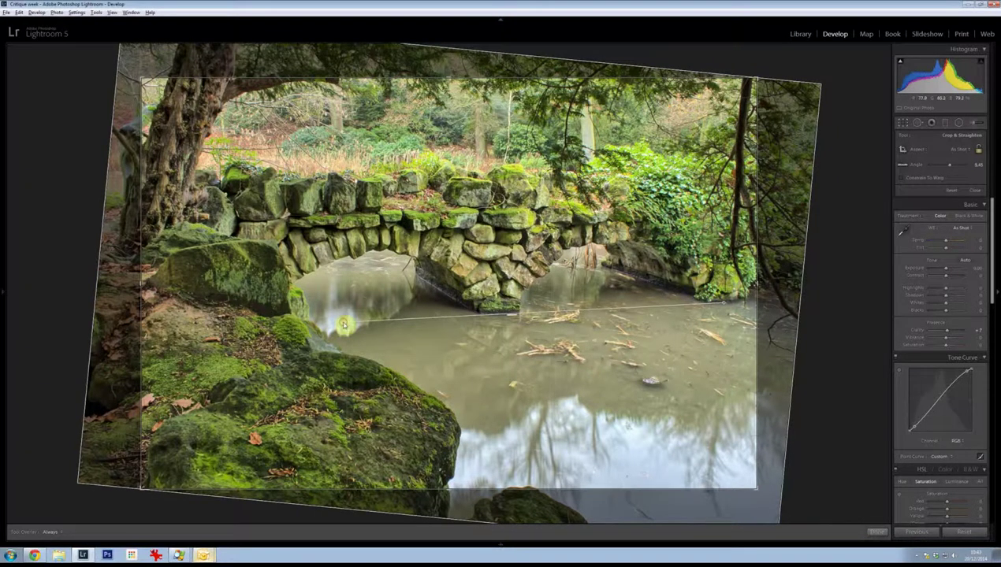
{"action": "left_click_drag", "start_coordinate": [344, 323], "coordinate": [343, 323]}
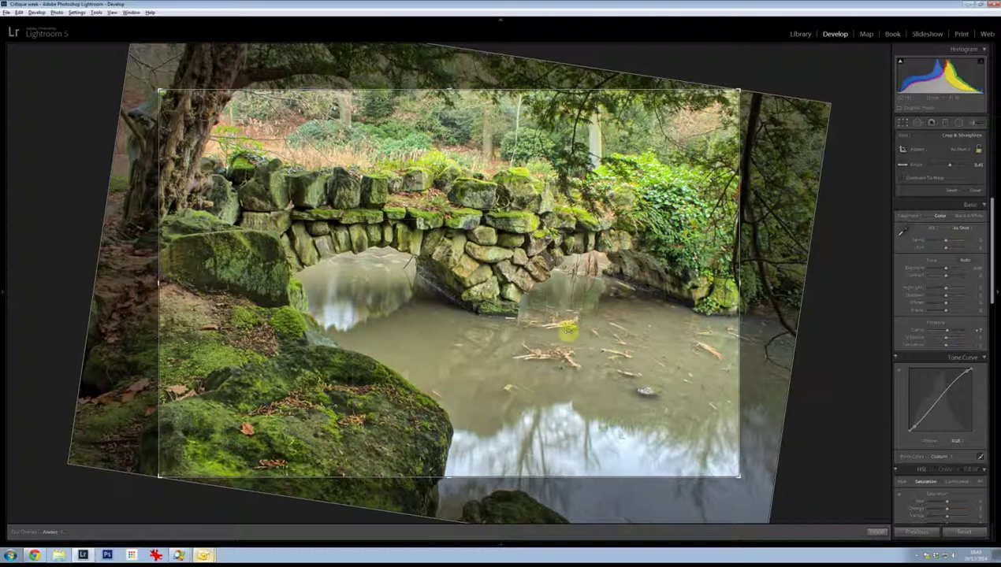
{"action": "key", "text": "Return"}
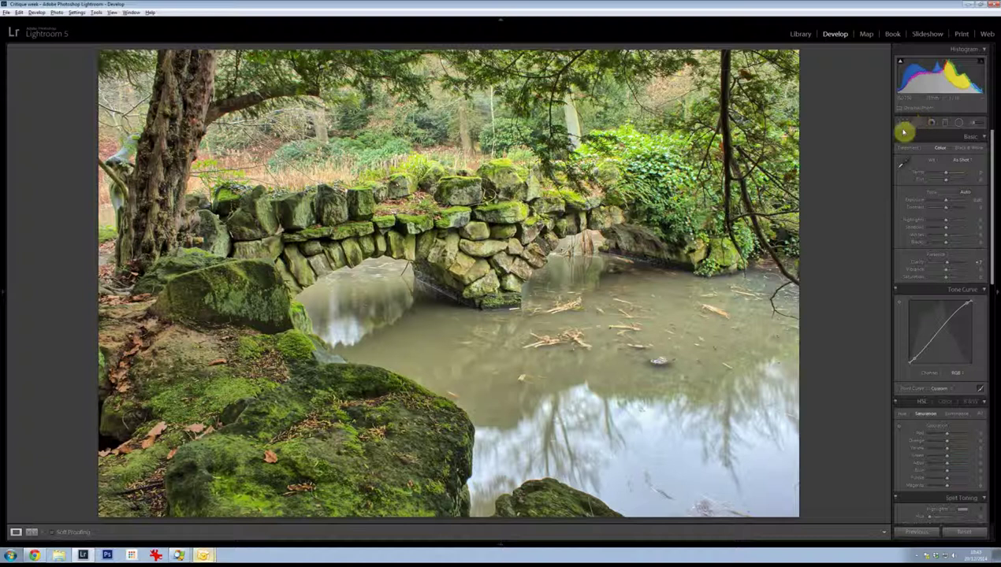
Raise the bottom crop edge above the foreground rock for a wider, panoramic-style frame.
{"action": "left_click", "coordinate": [904, 123]}
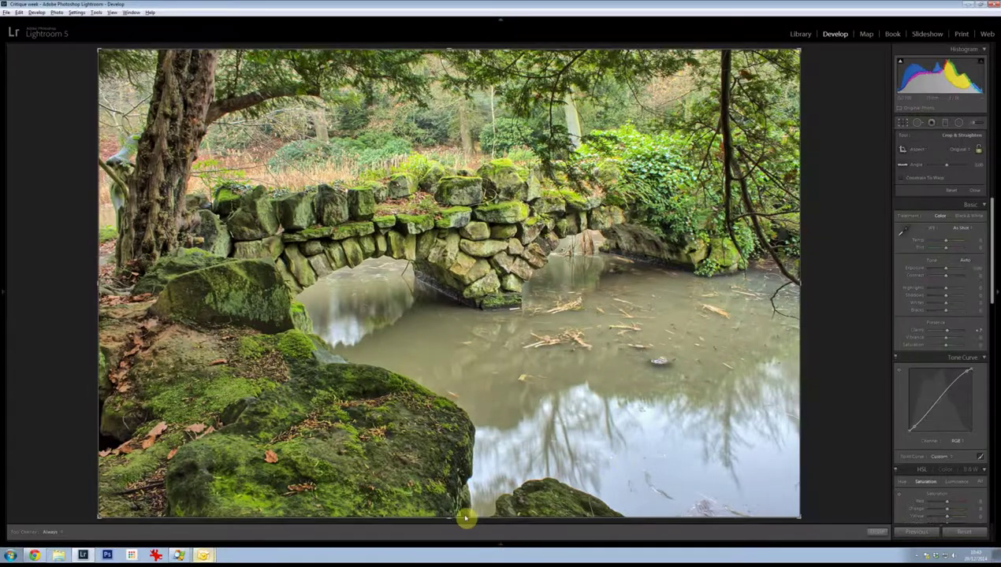
{"action": "left_click_drag", "start_coordinate": [455, 514], "coordinate": [449, 476]}
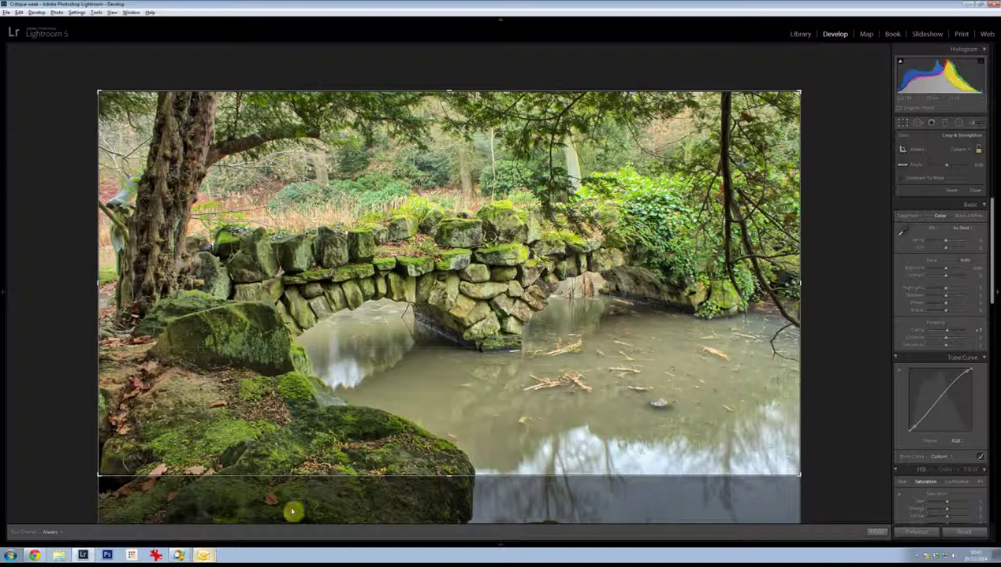
{"action": "left_click_drag", "start_coordinate": [447, 475], "coordinate": [447, 473]}
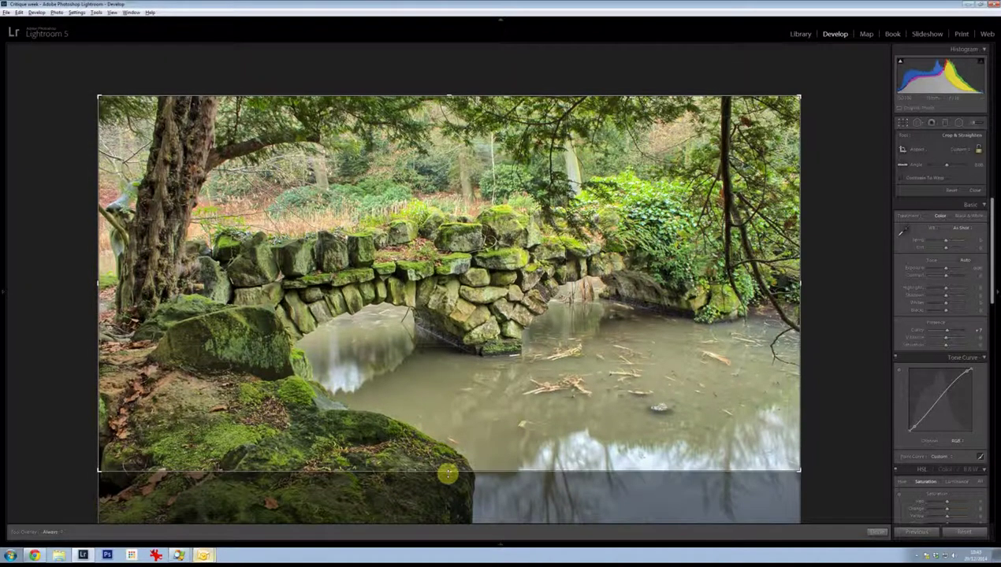
{"action": "key", "text": "Return"}
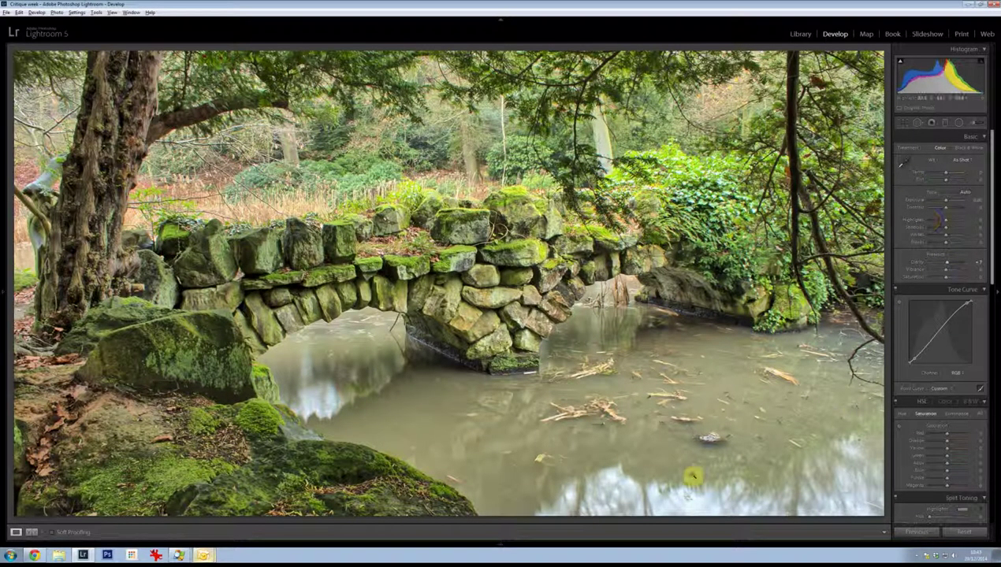
Add a graduated filter over the lower-right water with Exposure 0.57 and reduced Highlights.
{"action": "left_click", "coordinate": [946, 124]}
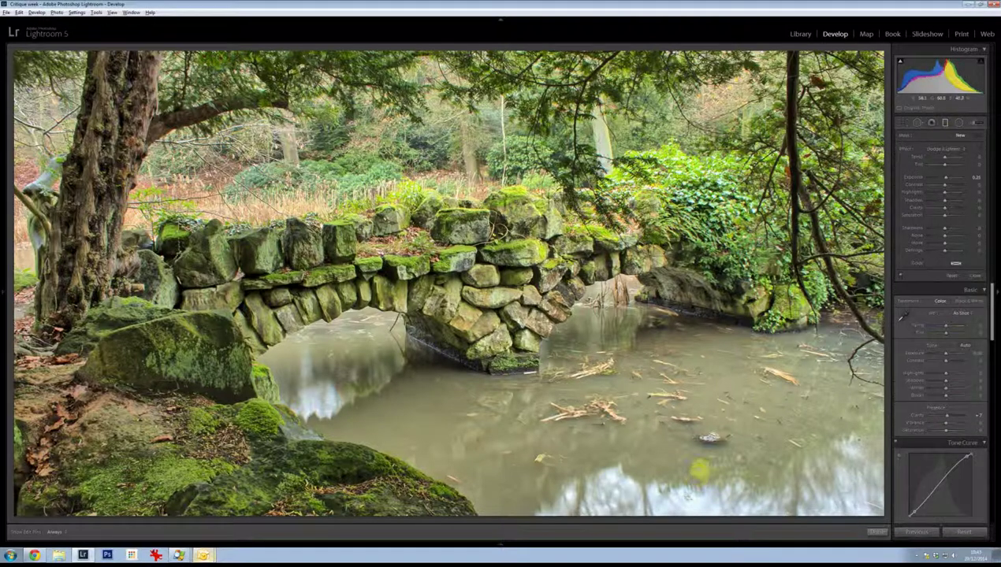
{"action": "left_click_drag", "start_coordinate": [635, 389], "coordinate": [668, 348]}
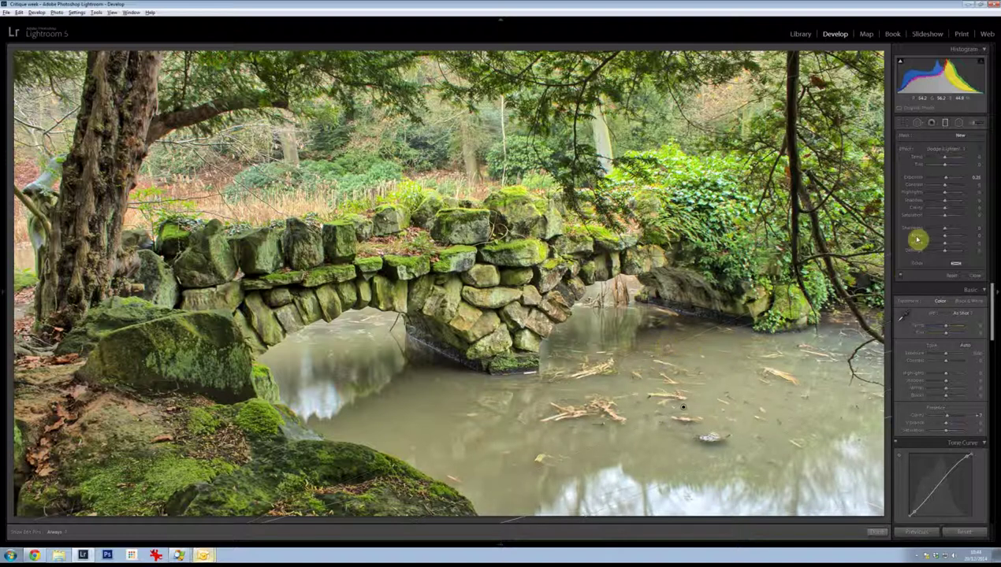
{"action": "left_click_drag", "start_coordinate": [942, 181], "coordinate": [942, 181]}
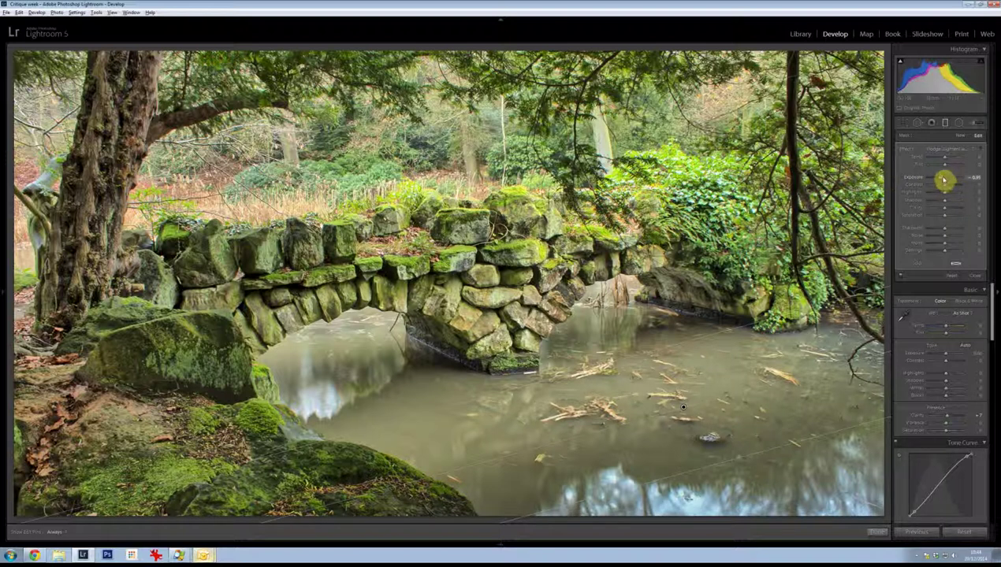
{"action": "left_click_drag", "start_coordinate": [943, 184], "coordinate": [937, 199]}
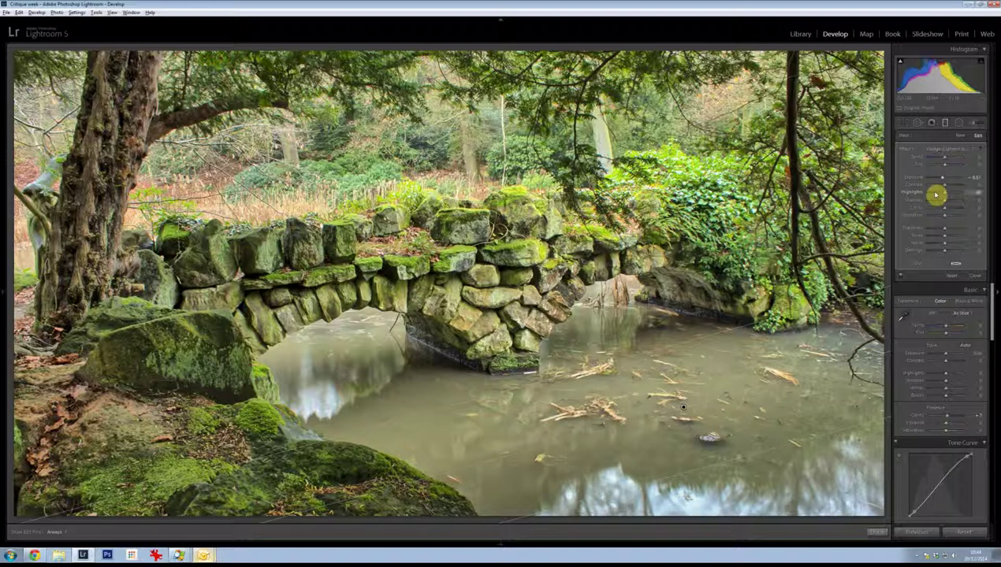
{"action": "left_click_drag", "start_coordinate": [936, 196], "coordinate": [933, 196]}
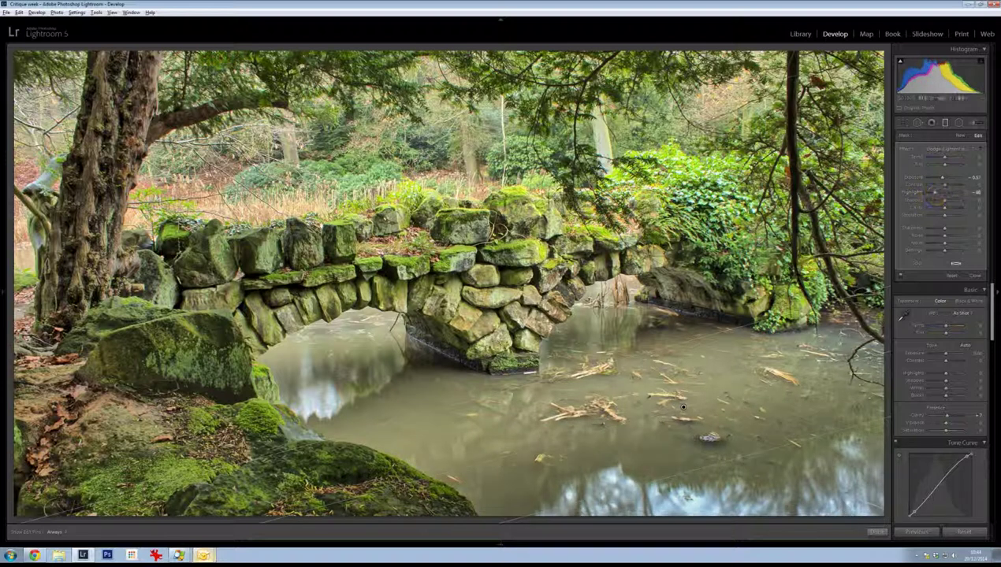
{"action": "left_click", "coordinate": [910, 427]}
{"action": "left_click", "coordinate": [876, 532]}
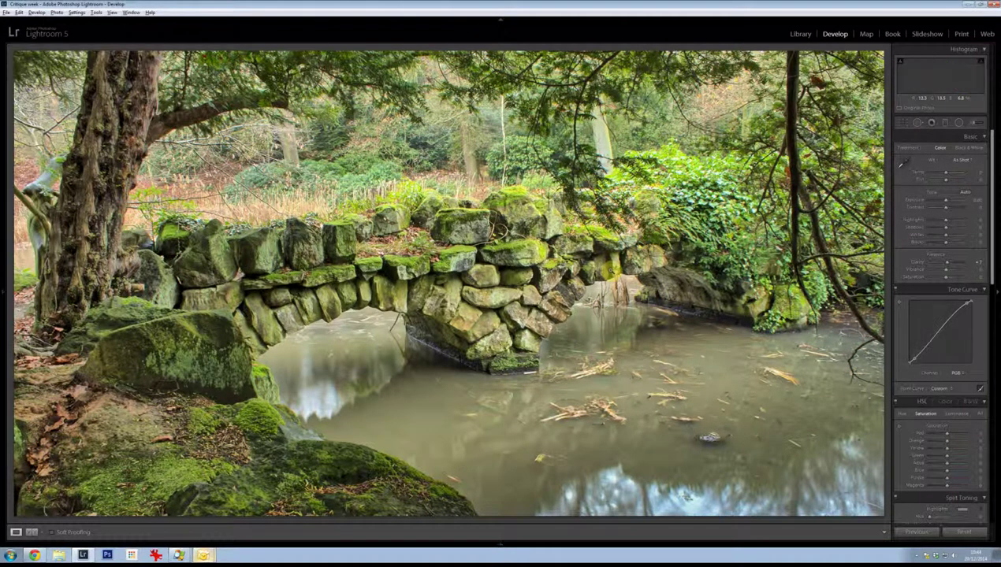
On the next, tree-root photo, boost HSL Orange saturation to about +50 on the leaves.
{"action": "key", "text": "Right"}
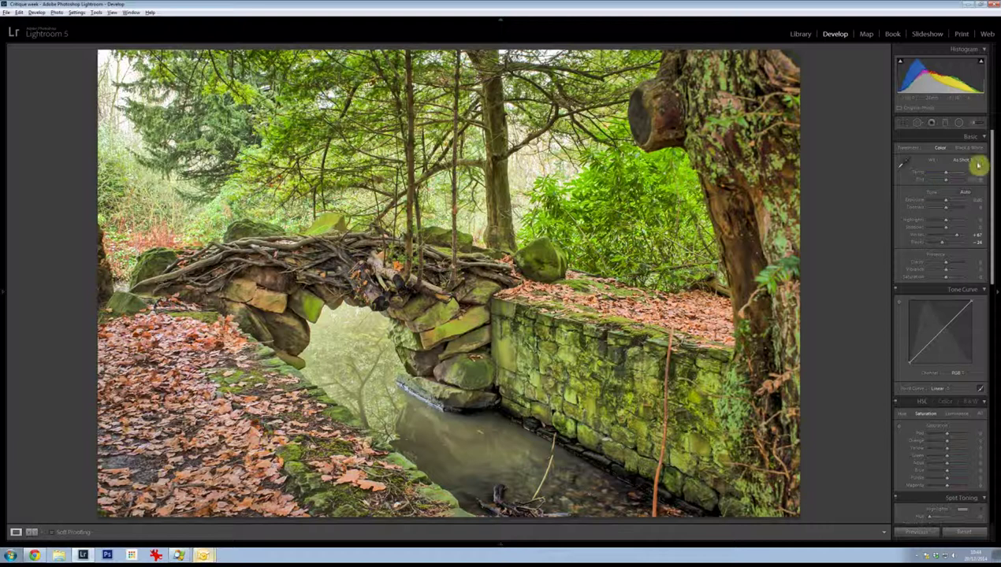
{"action": "scroll", "coordinate": [972, 187], "scroll_direction": "down", "scroll_amount": 5}
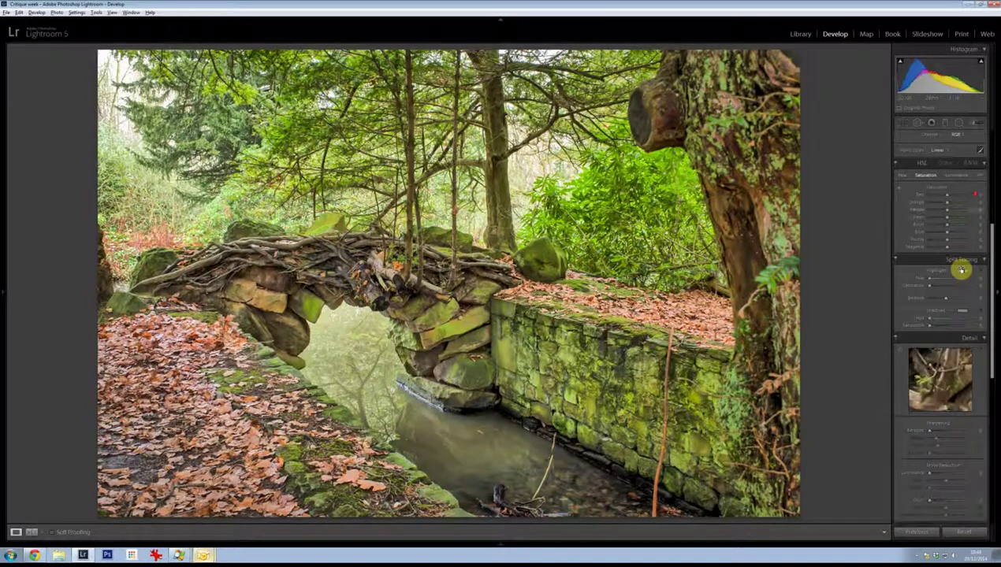
{"action": "left_click", "coordinate": [899, 189]}
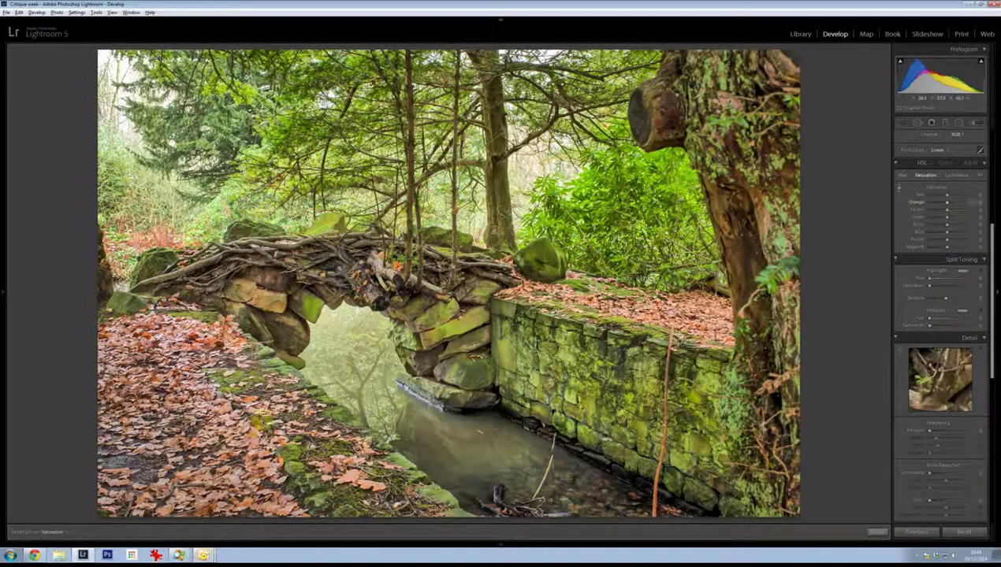
{"action": "left_click_drag", "start_coordinate": [253, 429], "coordinate": [255, 436]}
{"action": "left_click_drag", "start_coordinate": [351, 483], "coordinate": [364, 474]}
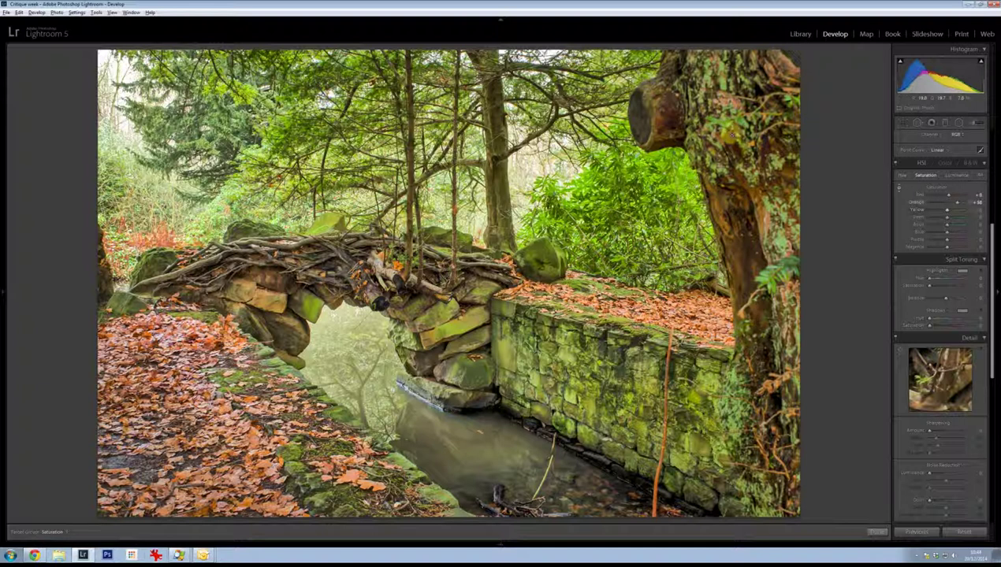
Try a top-right corner crop on the tree-root photo, then undo it.
{"action": "left_click", "coordinate": [903, 123]}
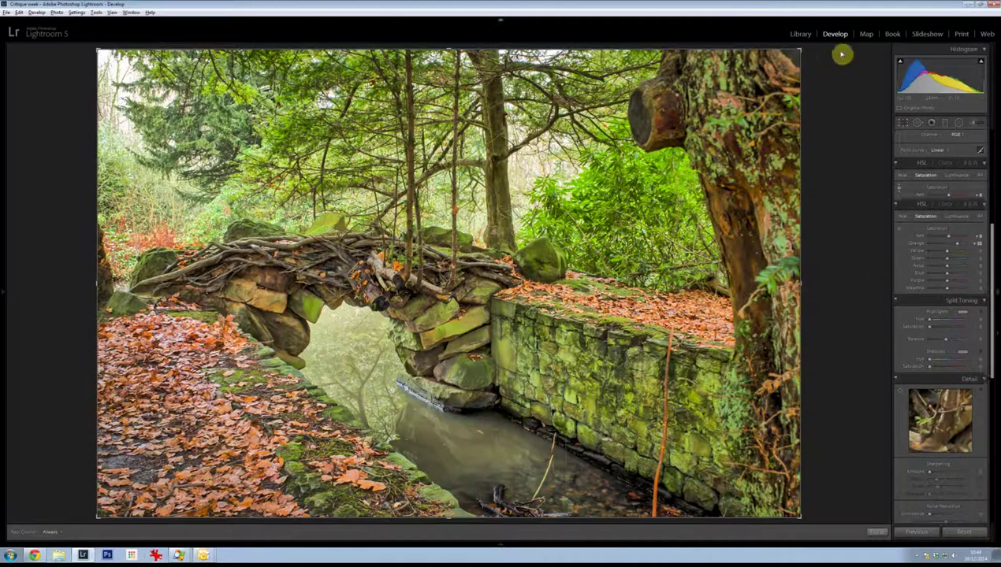
{"action": "left_click_drag", "start_coordinate": [798, 50], "coordinate": [752, 102]}
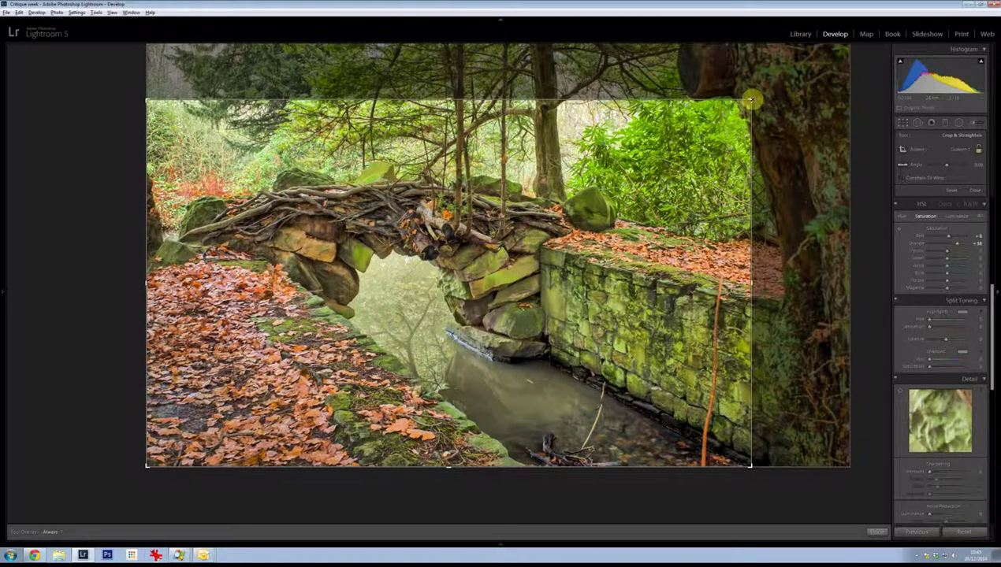
{"action": "key", "text": "Return"}
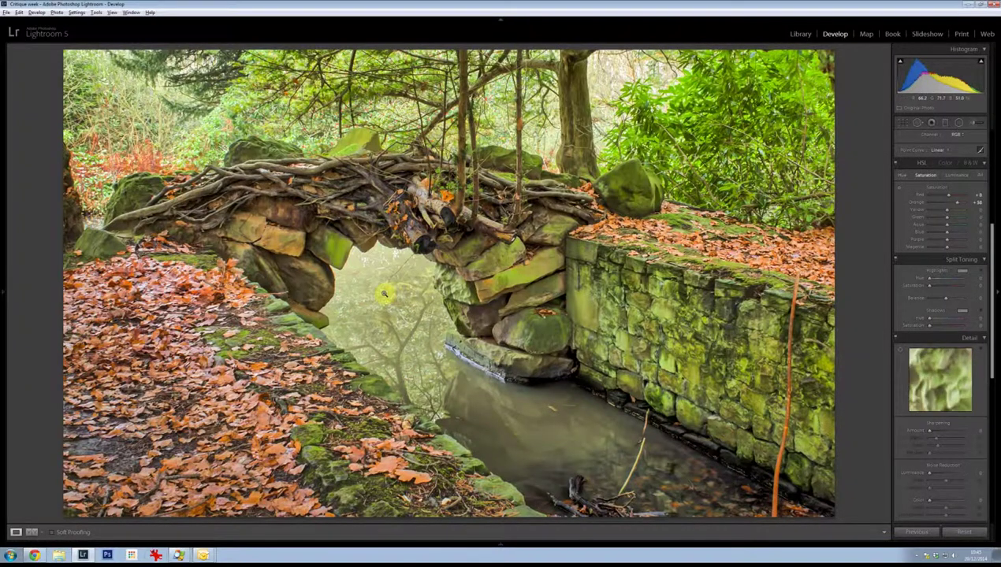
{"action": "key", "text": "ctrl+z"}
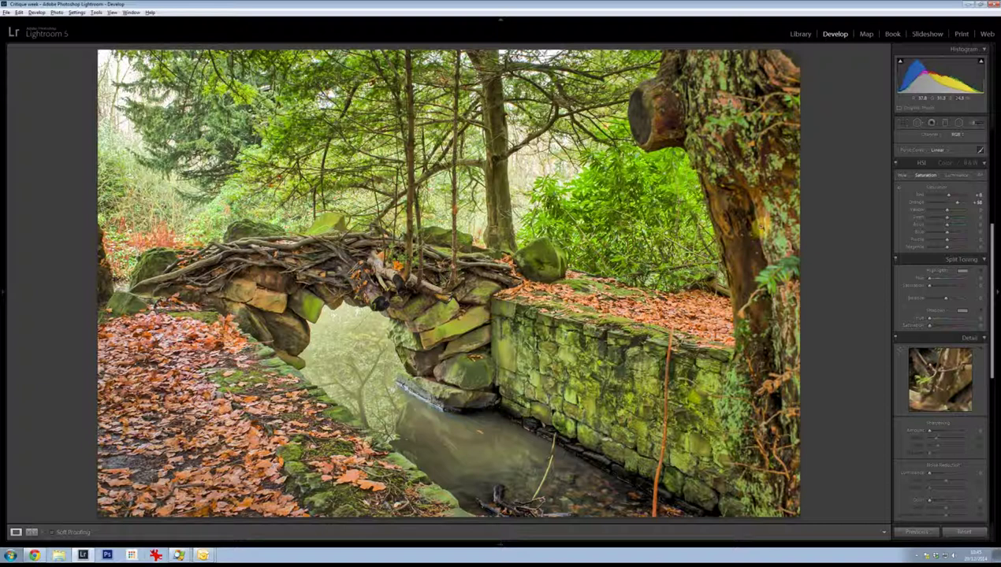
Crop the tree-root photo down from the top edge to trim the upper canopy.
{"action": "left_click", "coordinate": [903, 122]}
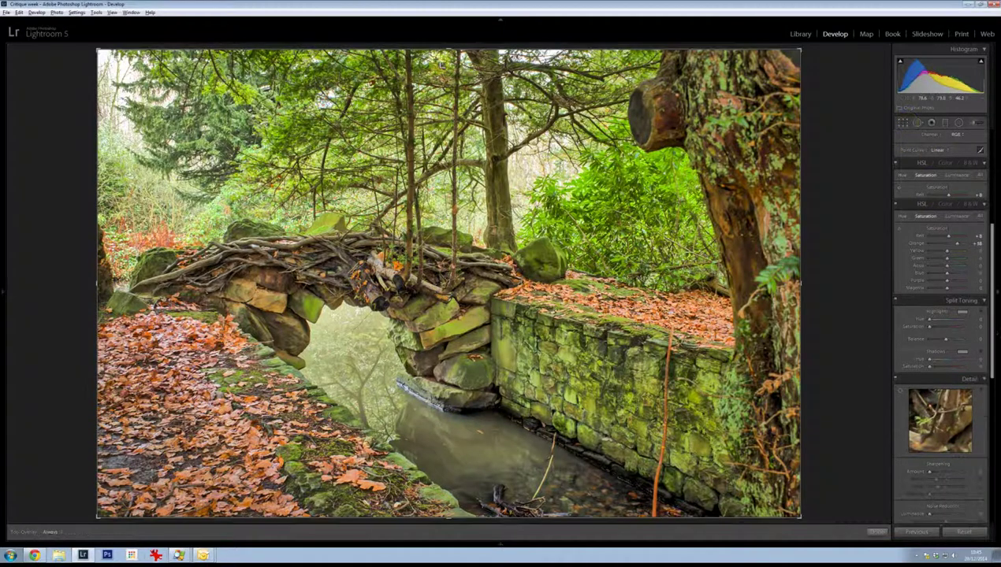
{"action": "left_click_drag", "start_coordinate": [446, 46], "coordinate": [457, 109]}
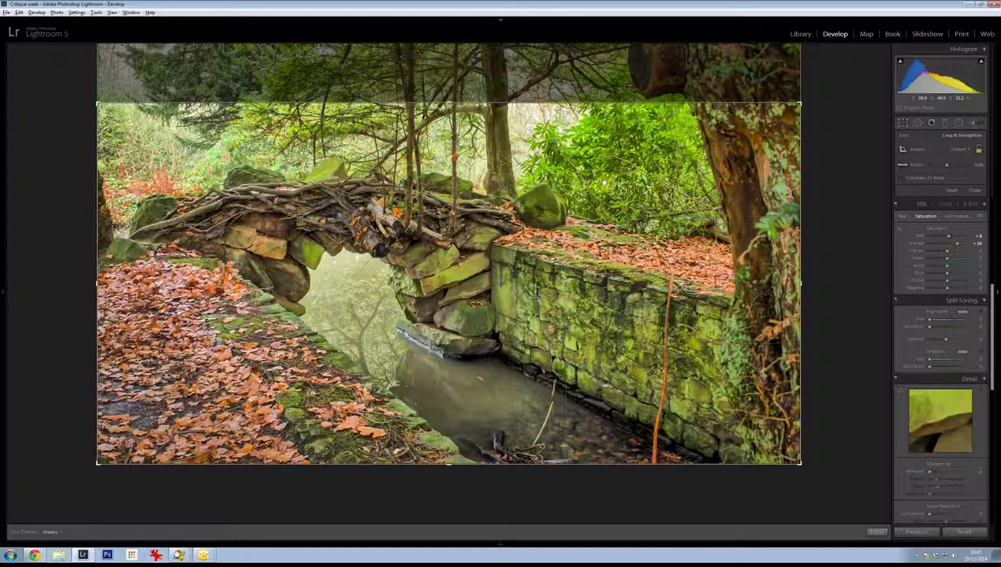
{"action": "key", "text": "Return"}
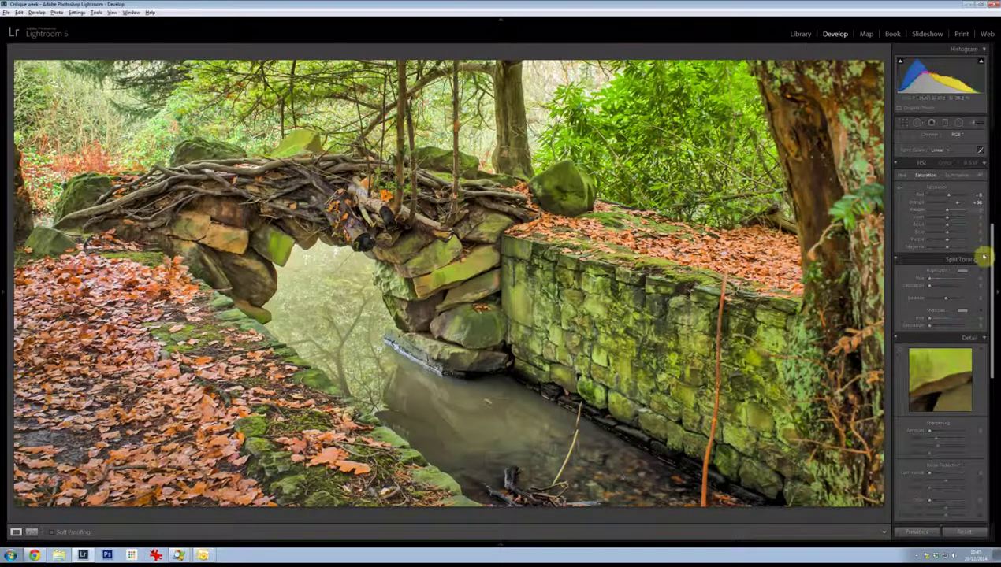
Darken the tree-root photo's edges with a vignette and return to the Basic panel.
{"action": "scroll", "coordinate": [950, 284], "scroll_direction": "down", "scroll_amount": 3}
{"action": "scroll", "coordinate": [950, 299], "scroll_direction": "down", "scroll_amount": 5}
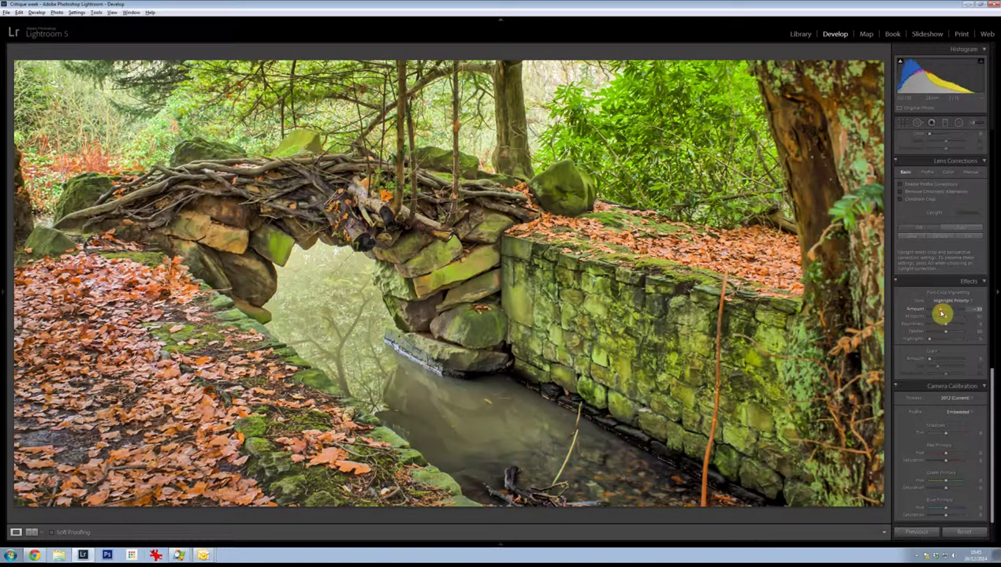
{"action": "left_click_drag", "start_coordinate": [941, 314], "coordinate": [938, 313]}
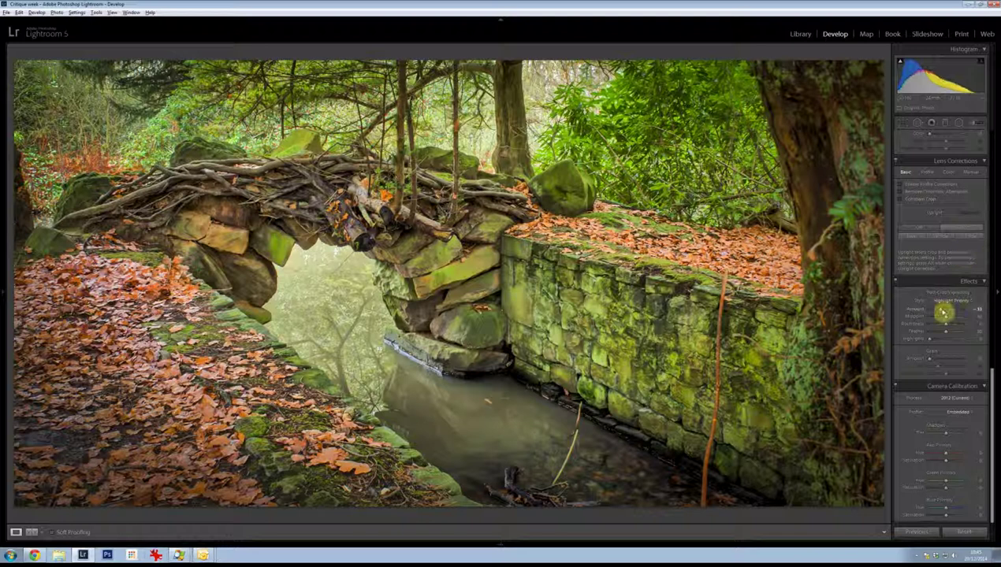
{"action": "scroll", "coordinate": [934, 267], "scroll_direction": "up", "scroll_amount": 3}
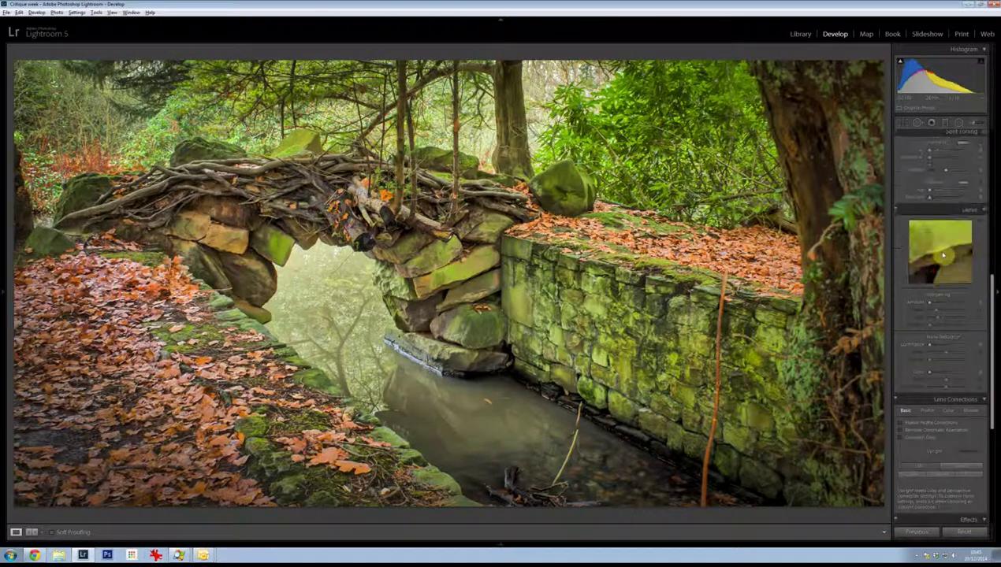
{"action": "scroll", "coordinate": [952, 233], "scroll_direction": "up", "scroll_amount": 5}
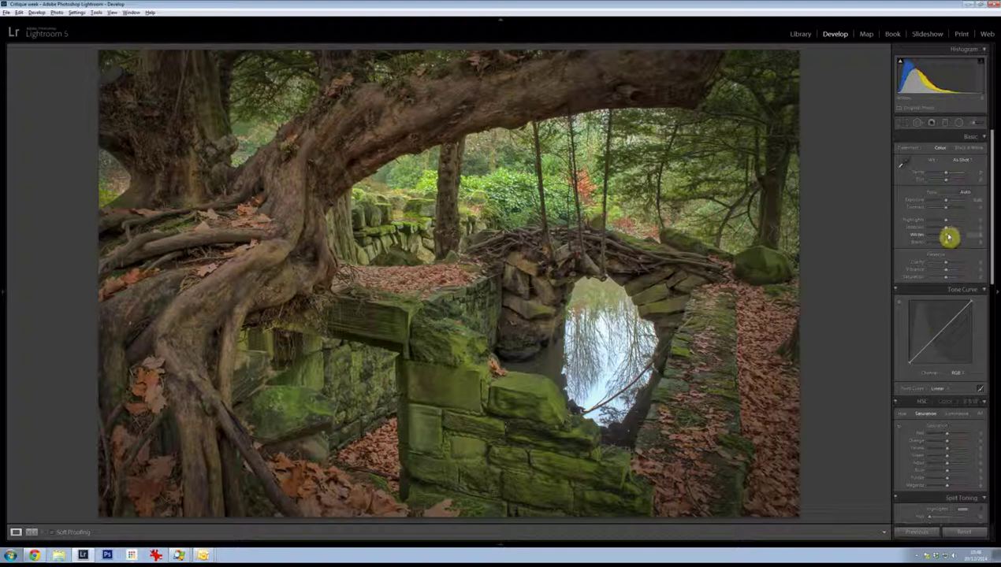
Raise Whites, drop Saturation to -60, and restore the orange leaves' colour with HSL saturation.
{"action": "left_click", "coordinate": [957, 236]}
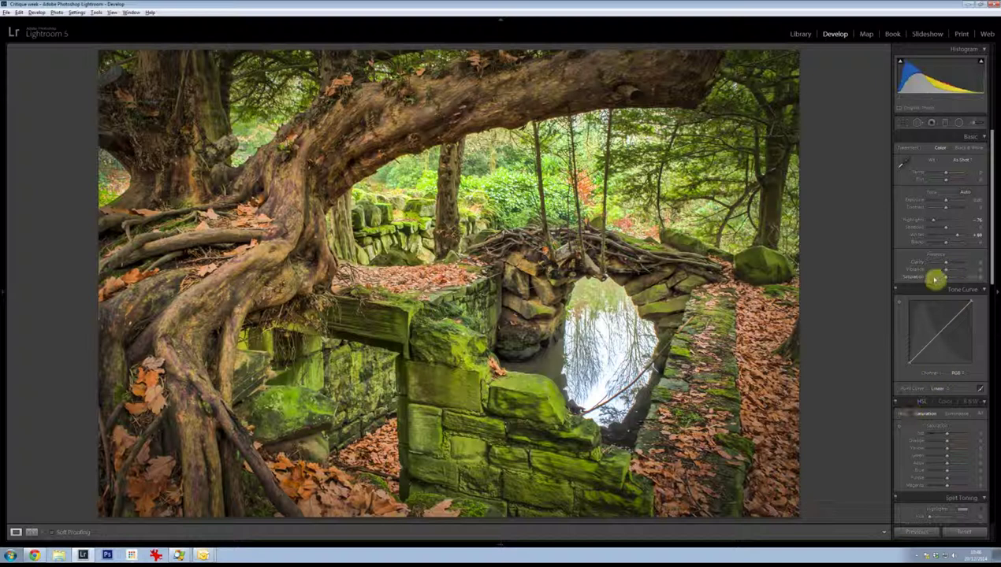
{"action": "left_click", "coordinate": [935, 279]}
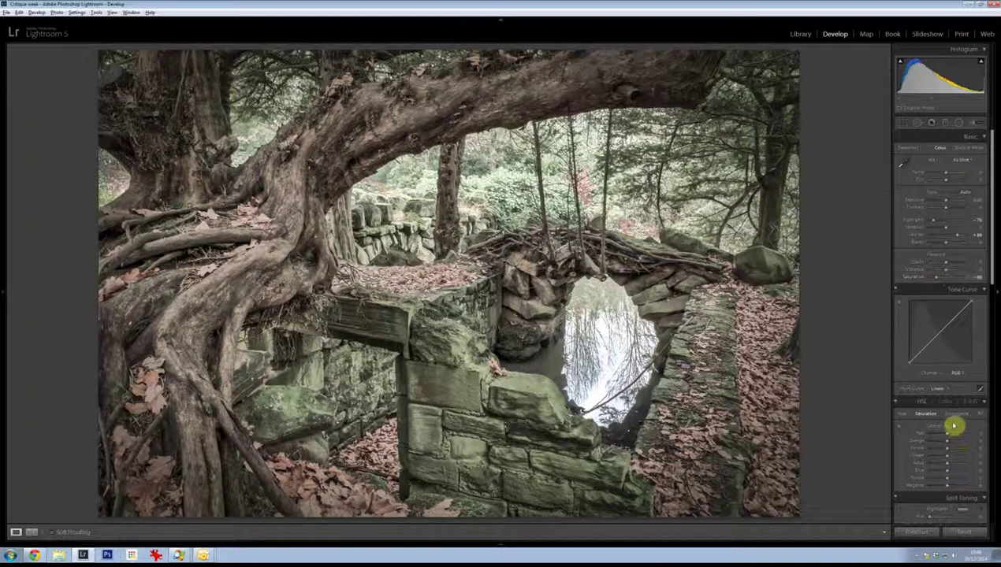
{"action": "left_click", "coordinate": [900, 426]}
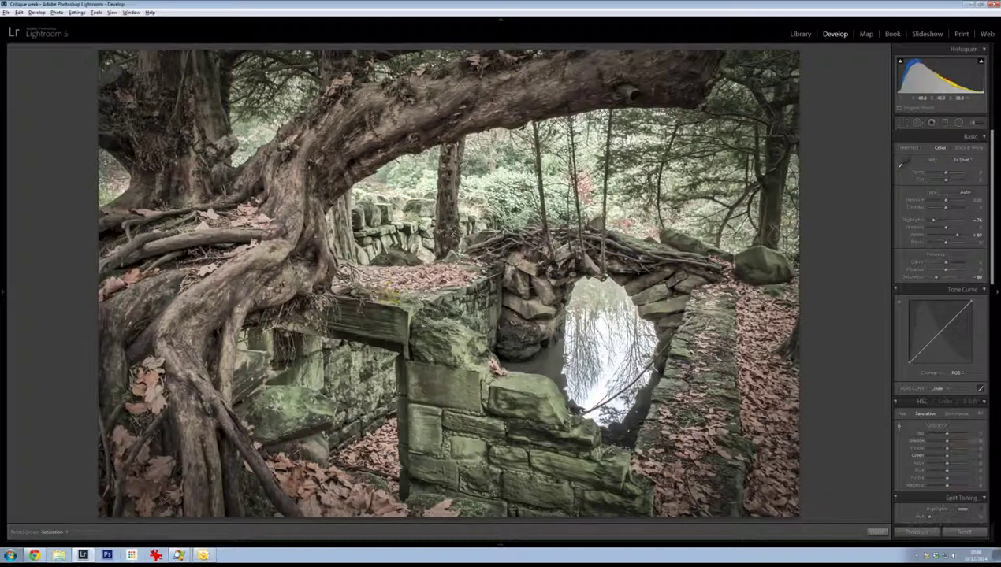
{"action": "left_click_drag", "start_coordinate": [400, 256], "coordinate": [438, 257]}
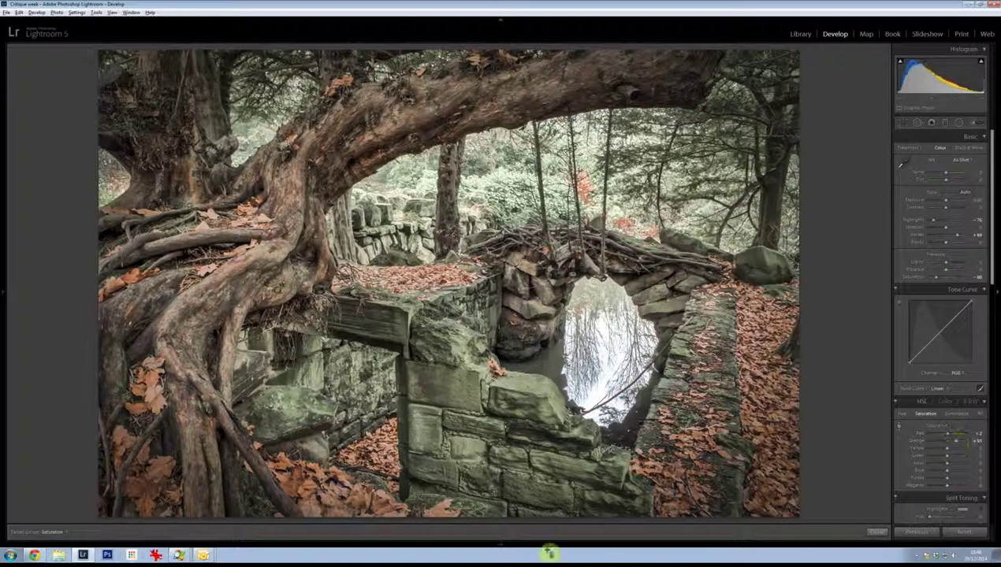
Show the filmstrip and toolbar, browse Swinton b-1 and c-1, then return to Swinton a-1.
{"action": "left_click", "coordinate": [501, 538]}
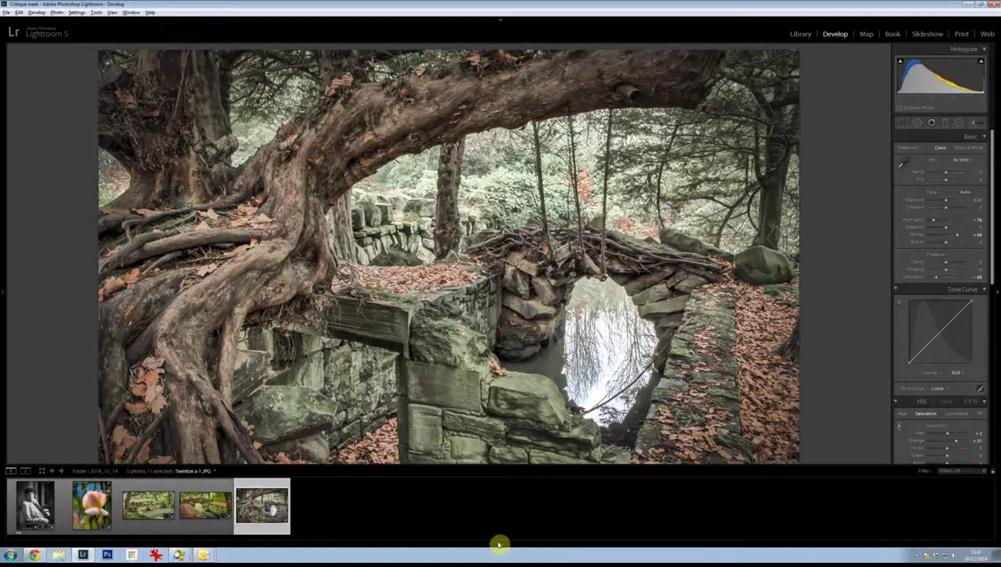
{"action": "key", "text": "t"}
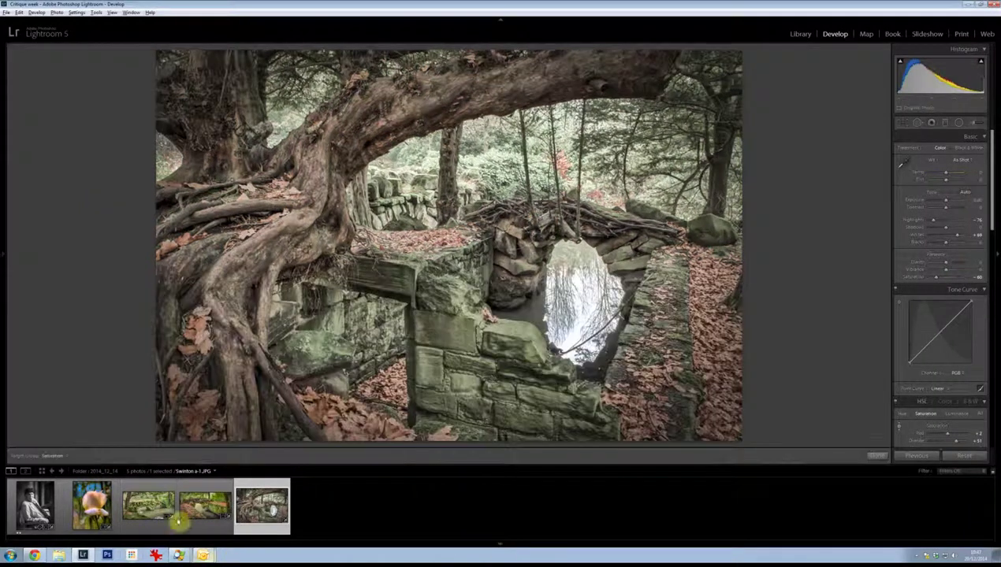
{"action": "left_click", "coordinate": [156, 526]}
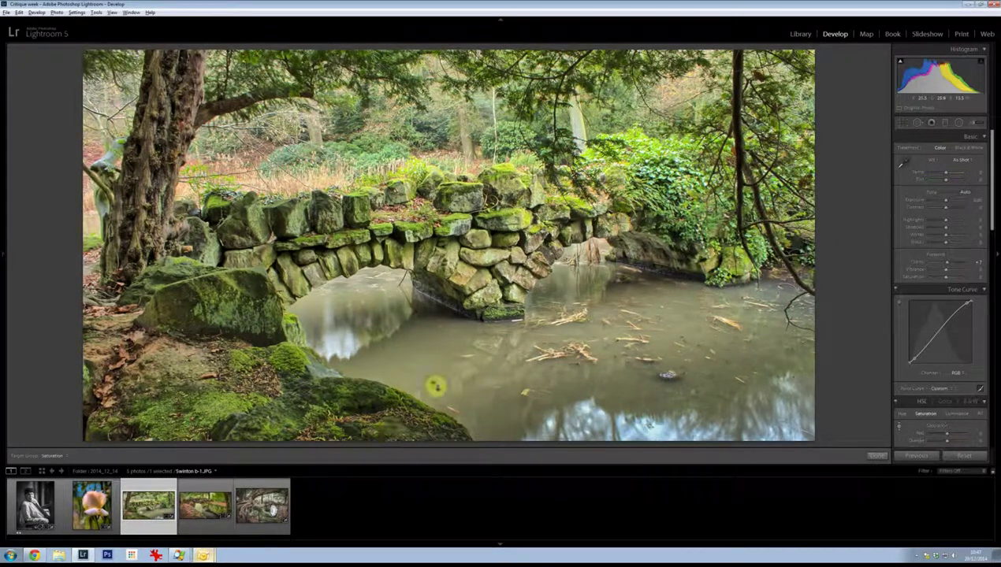
{"action": "left_click", "coordinate": [207, 525]}
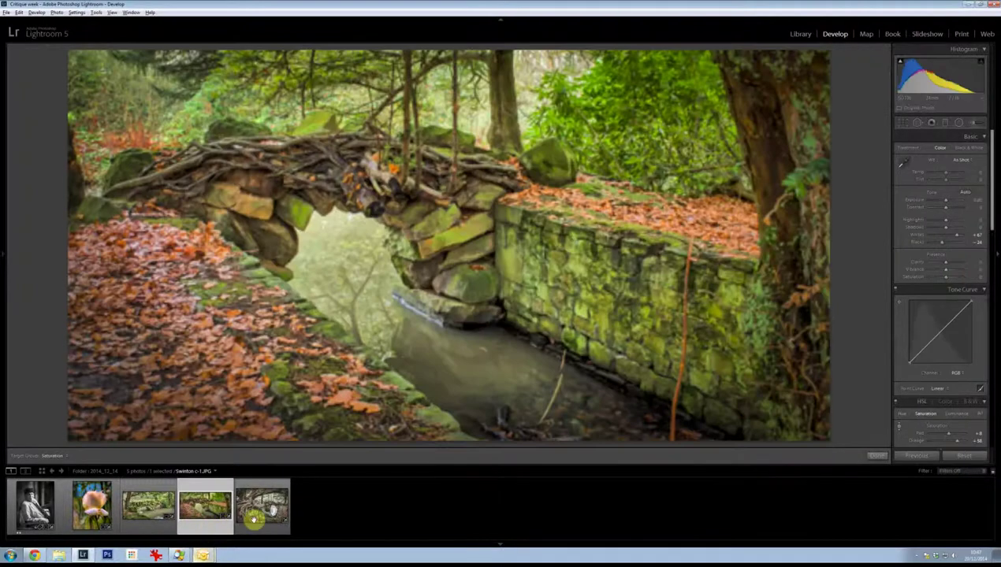
{"action": "left_click", "coordinate": [276, 529]}
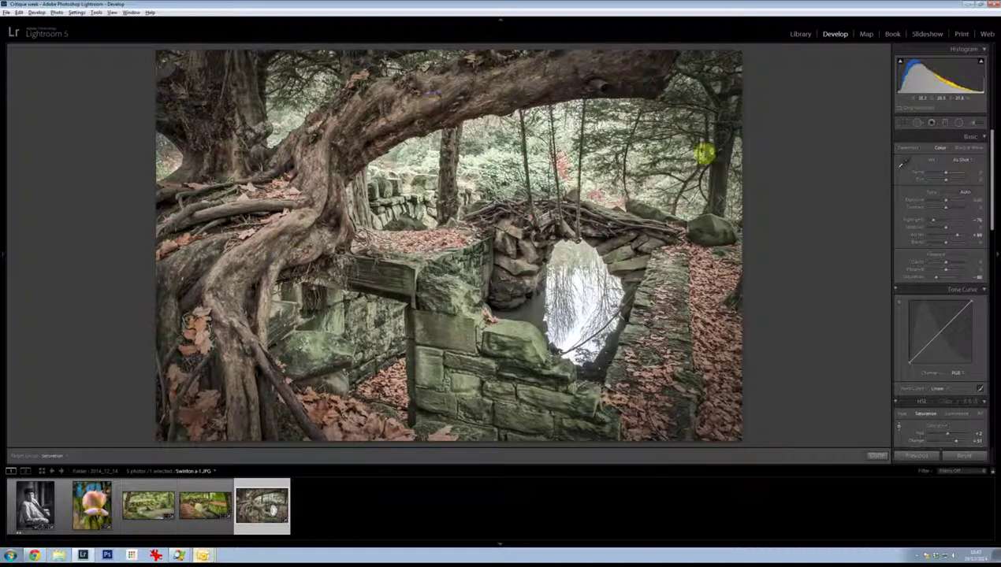
{"action": "left_click", "coordinate": [902, 124]}
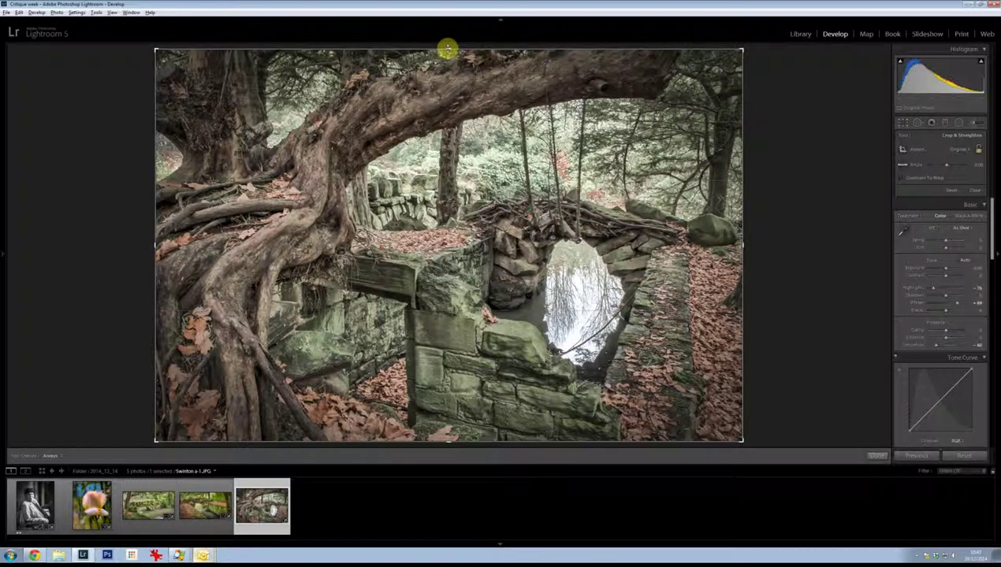
{"action": "left_click_drag", "start_coordinate": [449, 98], "coordinate": [451, 92]}
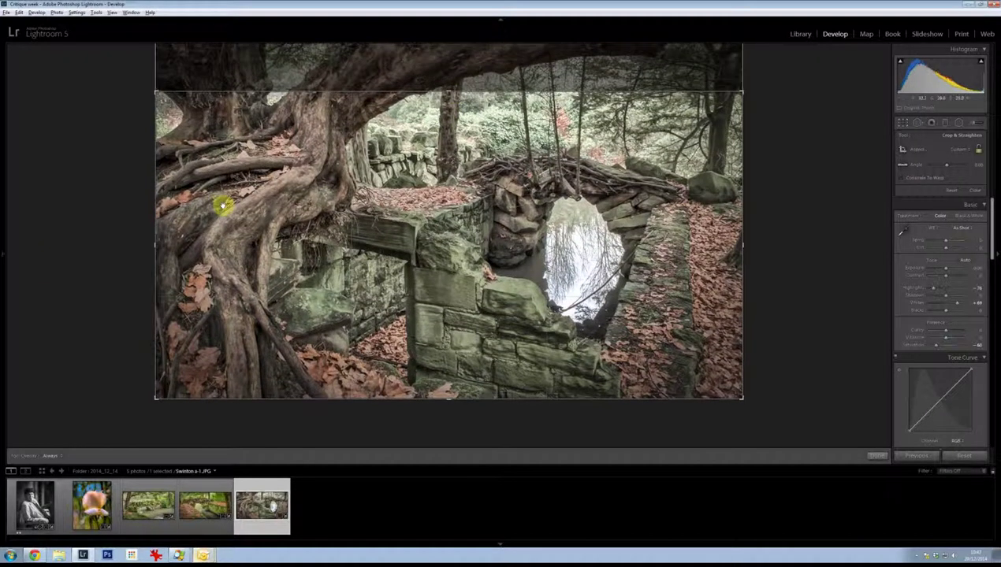
{"action": "key", "text": "r"}
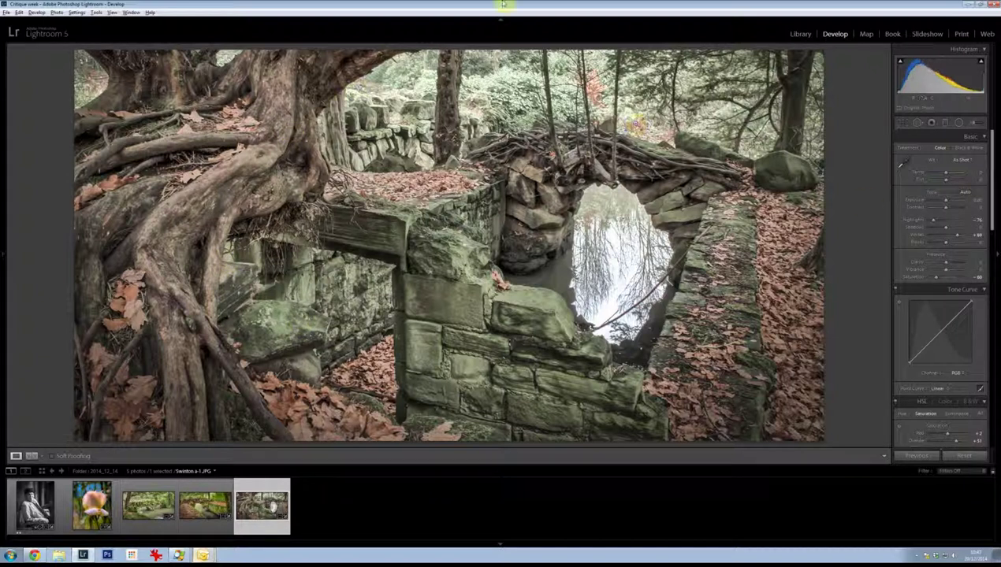
{"action": "left_click", "coordinate": [903, 123]}
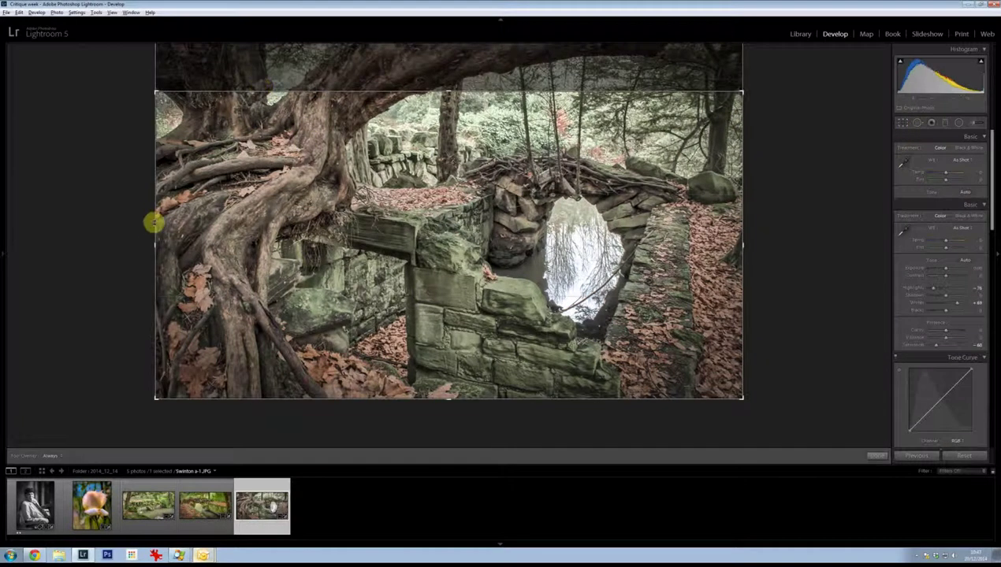
{"action": "left_click_drag", "start_coordinate": [153, 244], "coordinate": [226, 247]}
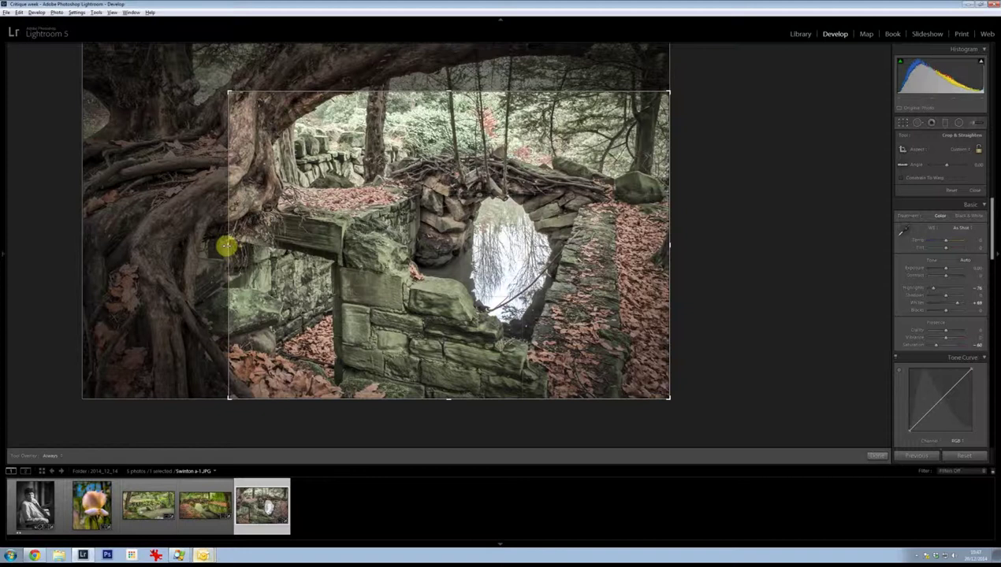
{"action": "key", "text": "Return"}
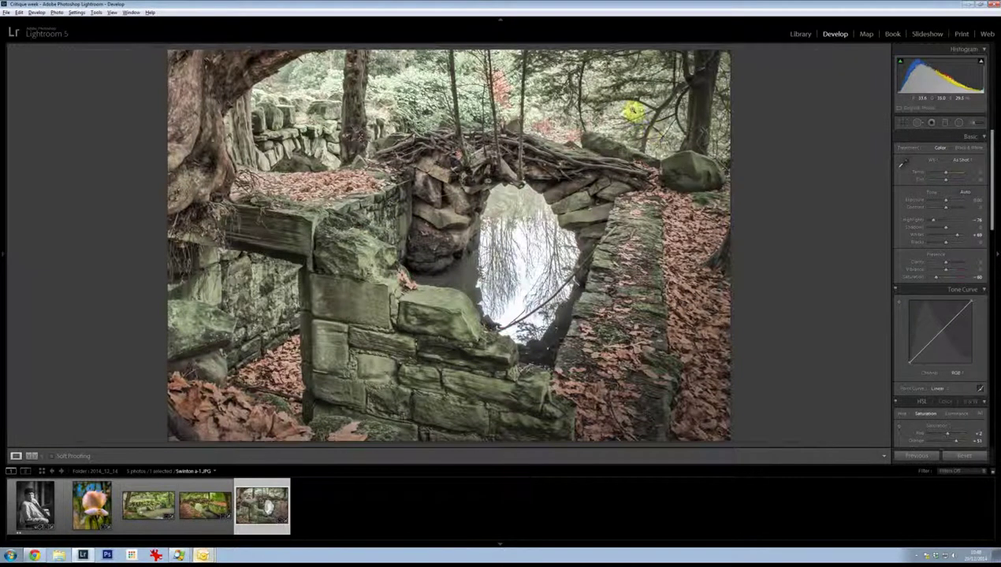
{"action": "left_click", "coordinate": [633, 112]}
{"action": "left_click", "coordinate": [650, 185]}
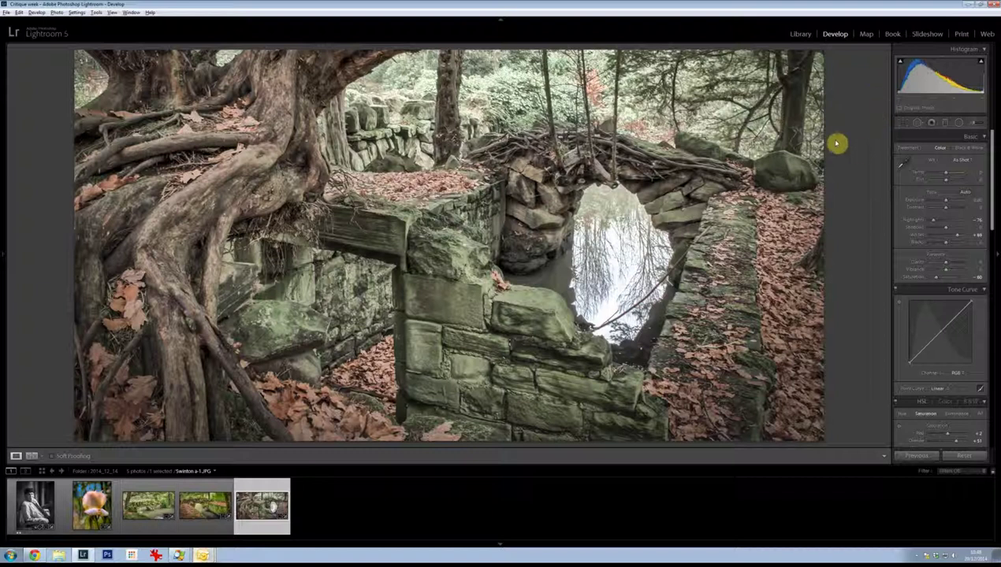
{"action": "left_click", "coordinate": [906, 128]}
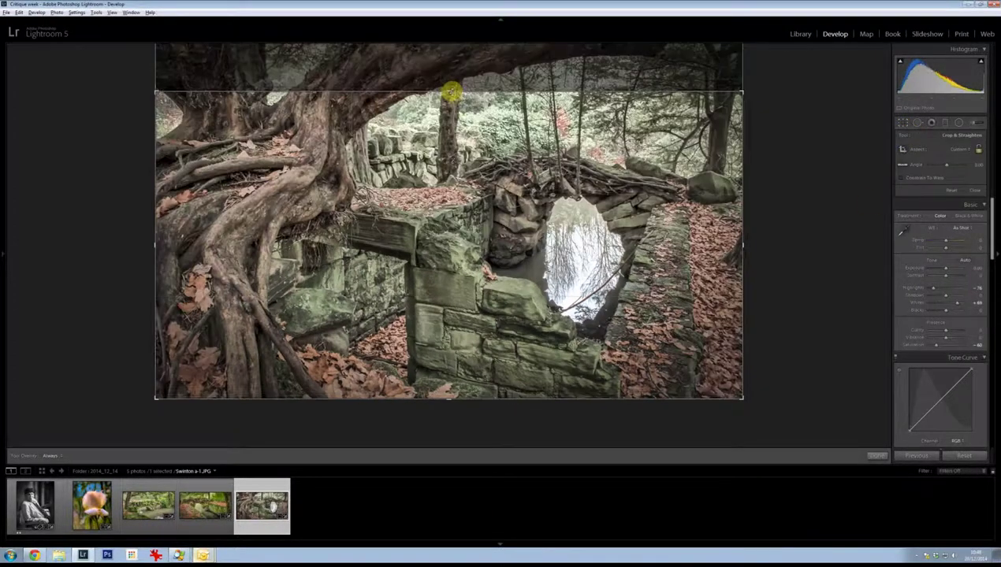
{"action": "left_click_drag", "start_coordinate": [451, 92], "coordinate": [463, 12]}
{"action": "key", "text": "Return"}
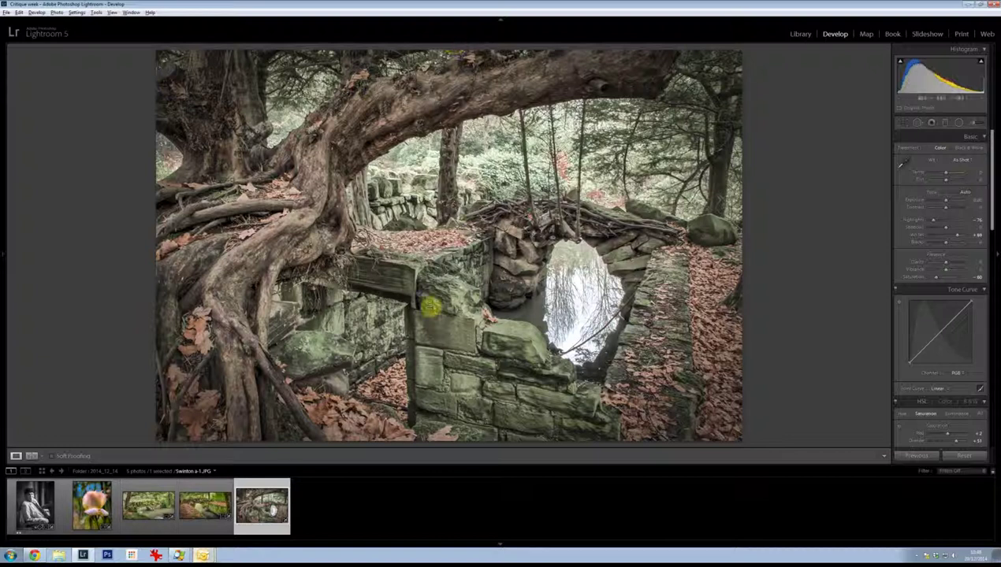
{"action": "left_click", "coordinate": [197, 527]}
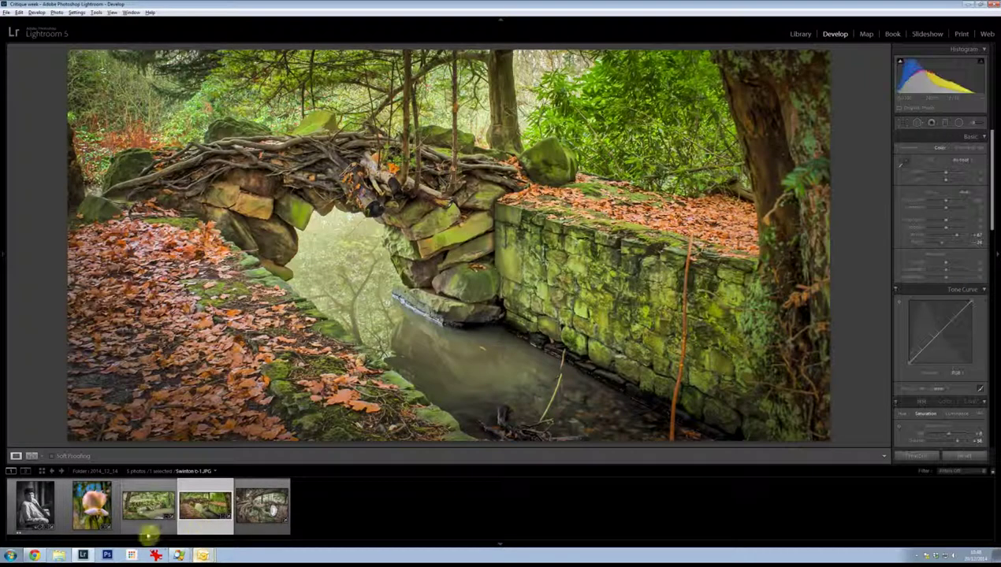
{"action": "left_click", "coordinate": [147, 529]}
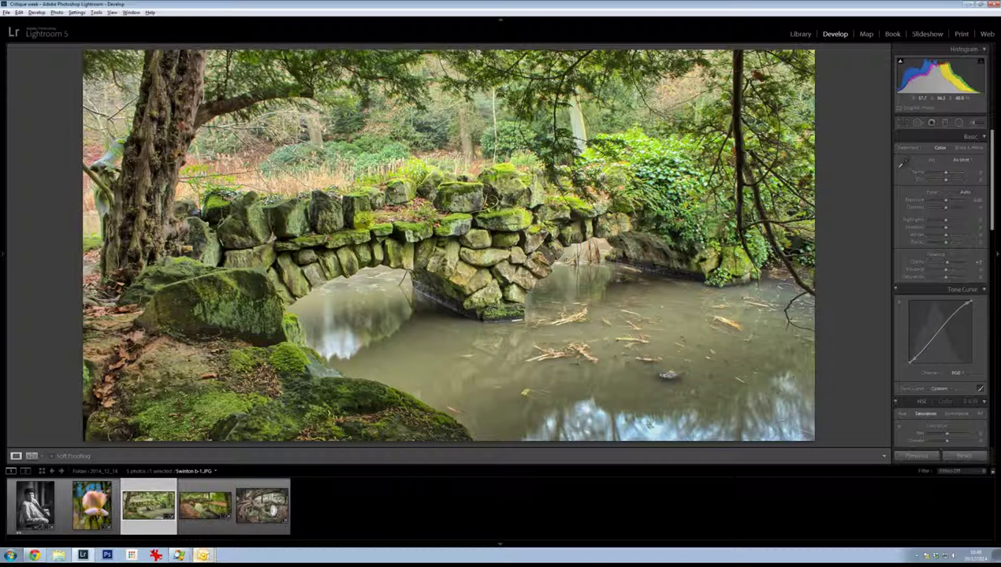
{"action": "left_click", "coordinate": [209, 530]}
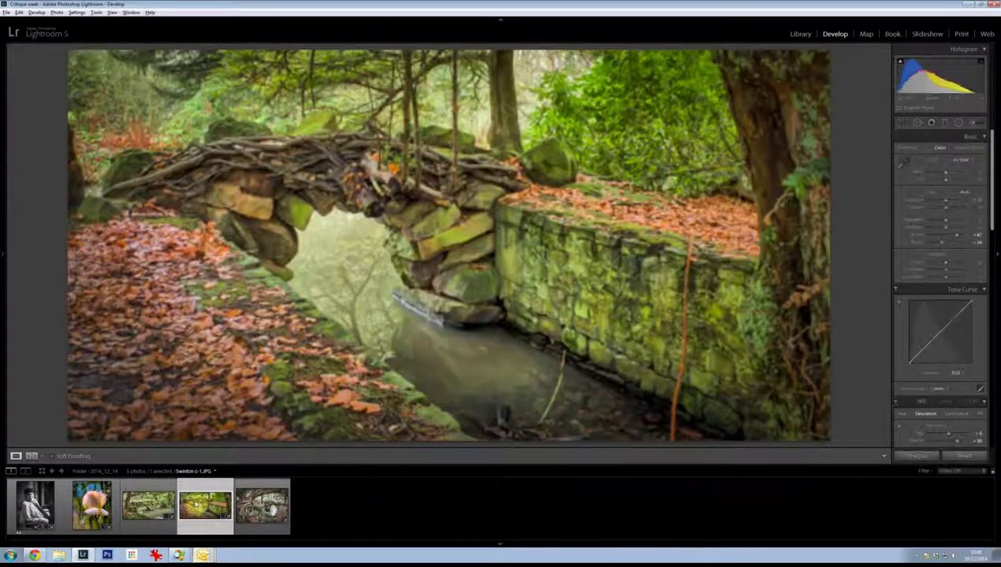
{"action": "left_click", "coordinate": [162, 516]}
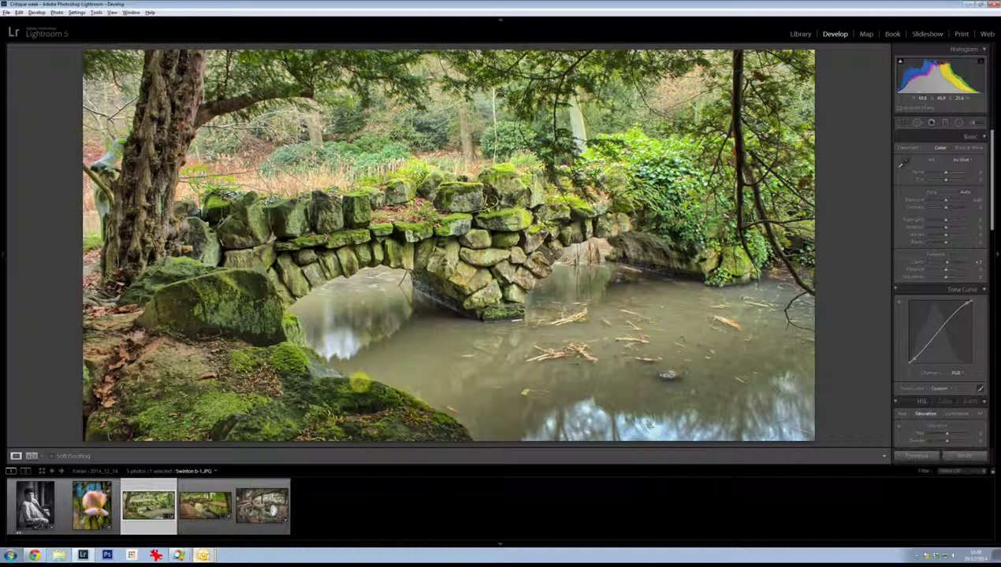
{"action": "left_click", "coordinate": [278, 533]}
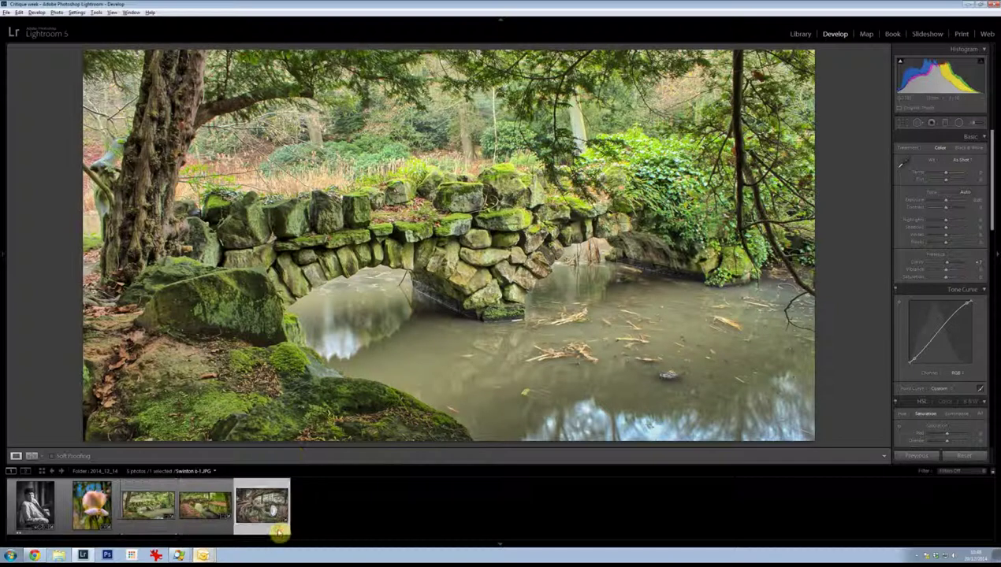